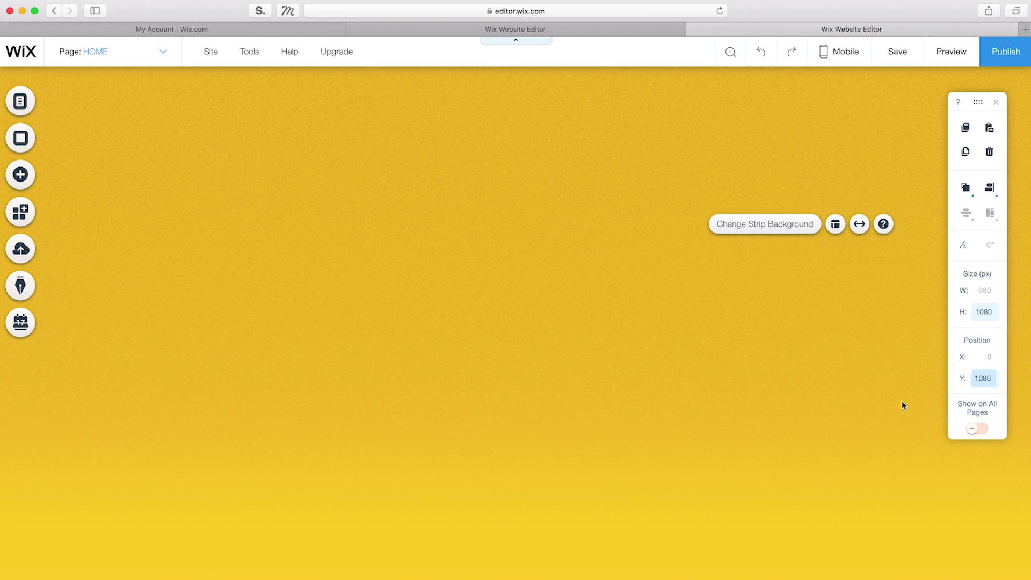
# Place the second strip at Y 1080 and change its background color to the dark purple from the site colors
pyautogui.press('Return')
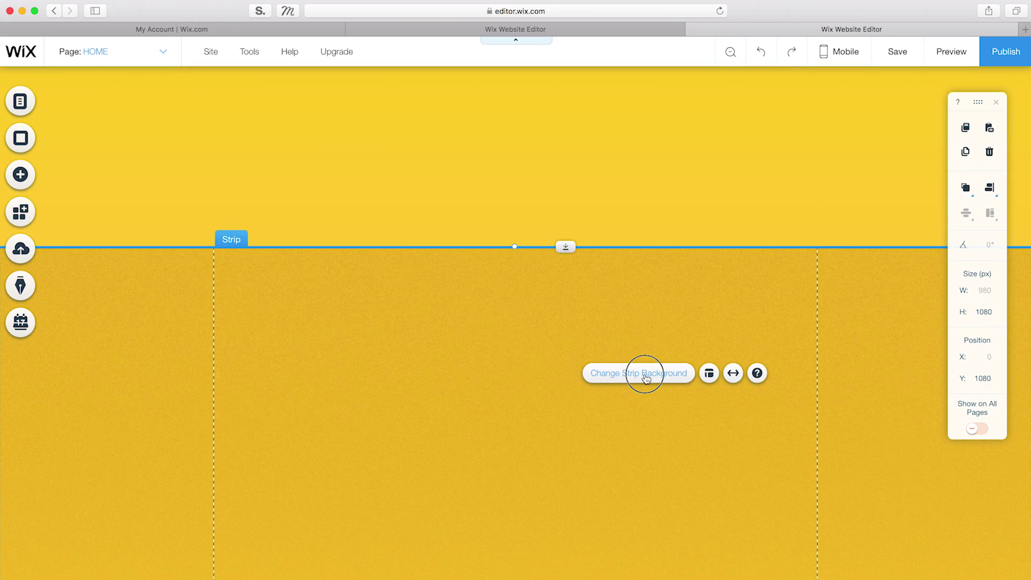
pyautogui.click(645, 375)
pyautogui.click(862, 360)
pyautogui.click(957, 453)
pyautogui.click(957, 467)
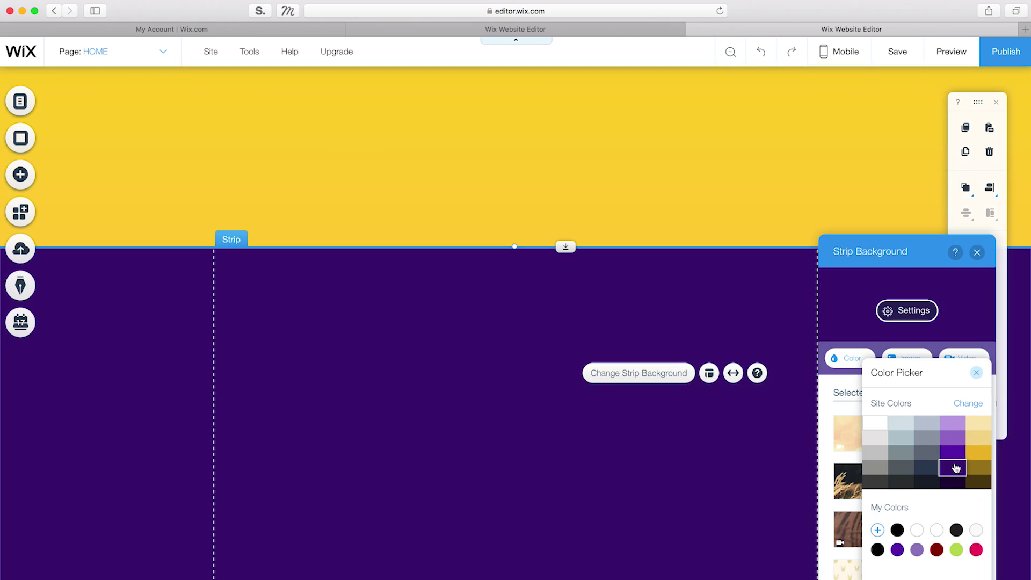
pyautogui.click(977, 373)
pyautogui.click(977, 252)
# Duplicate the yellow strip at the start of the page
pyautogui.scroll(10, 805, 228)
pyautogui.click(741, 223)
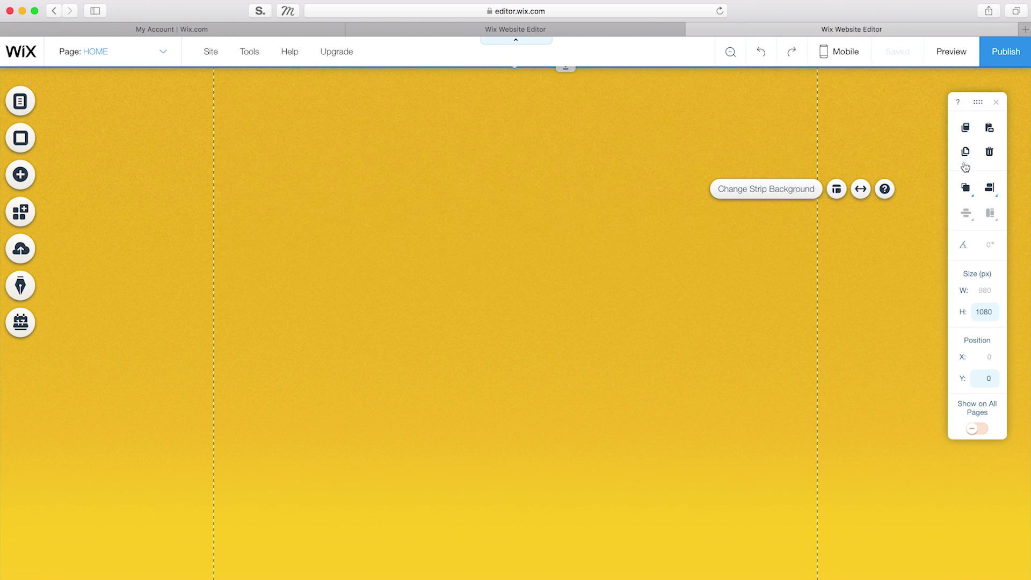
pyautogui.click(967, 152)
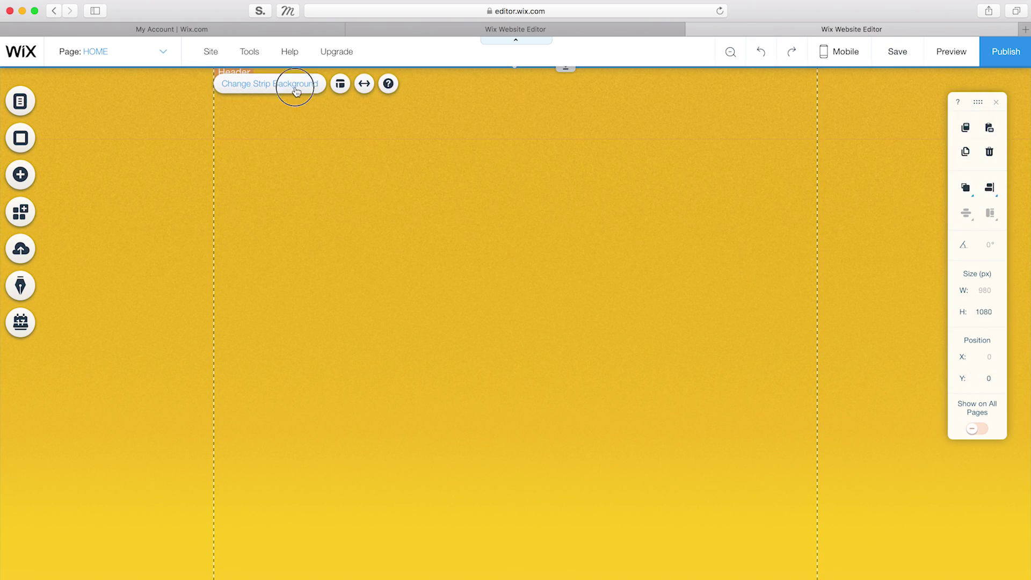
# Change the duplicated strip's background to the Playground folder image of the hand with raised little finger and extended thumb
pyautogui.click(295, 86)
pyautogui.click(907, 240)
pyautogui.scroll(-5, 139, 322)
pyautogui.click(135, 414)
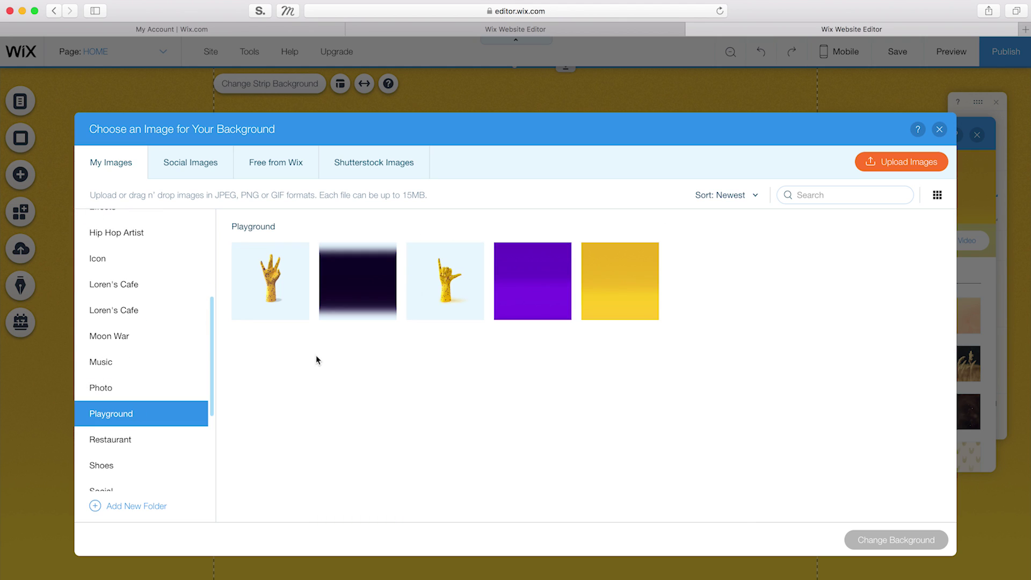
pyautogui.click(458, 283)
pyautogui.click(896, 540)
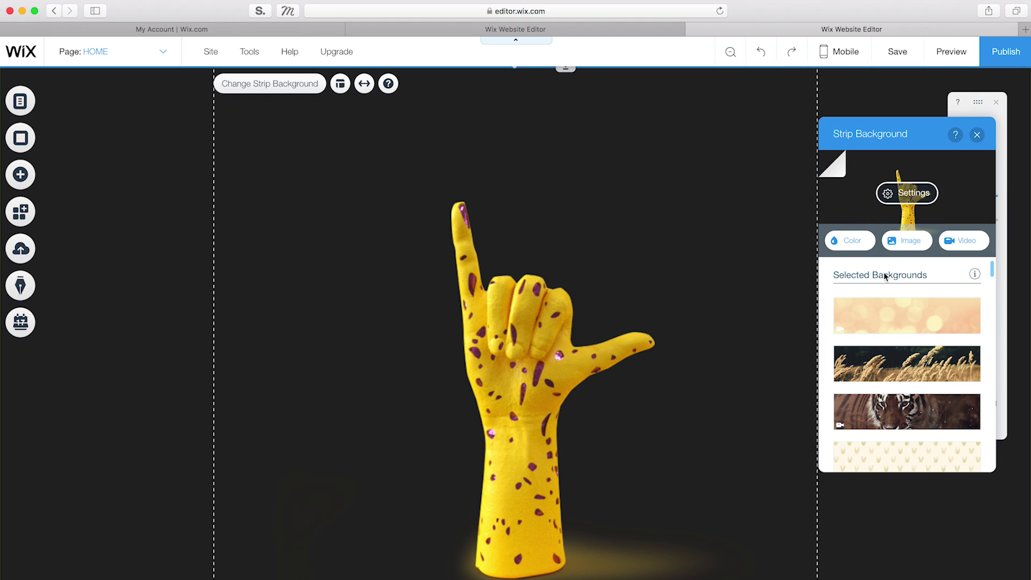
# Set the color behind the hand image to 0% so the yellow strip beneath shows through
pyautogui.click(904, 193)
pyautogui.moveTo(906, 270); pyautogui.dragTo(788, 262)
pyautogui.click(977, 135)
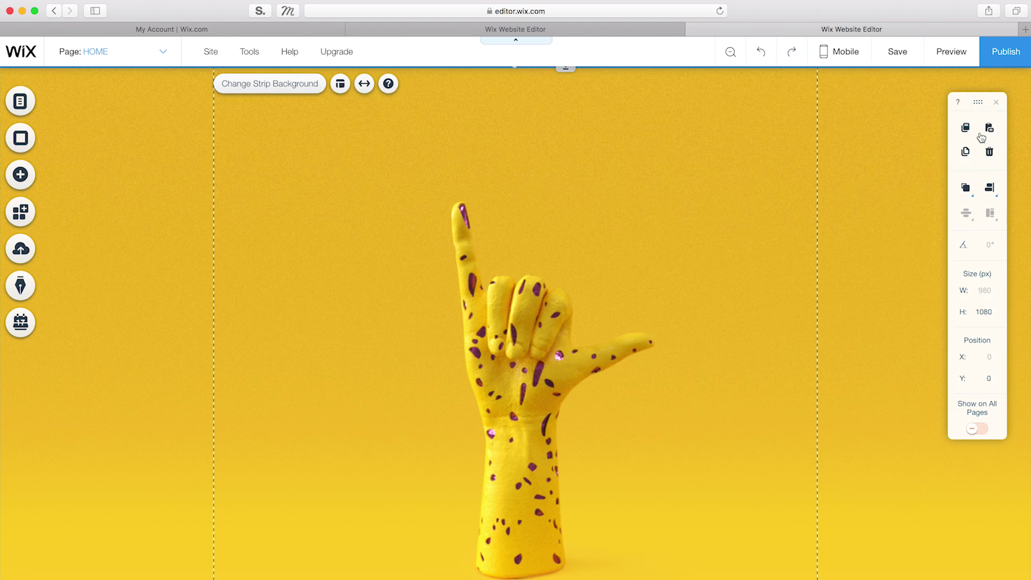
# Duplicate the hand image strip and place the copy at Y 1080 over the dark purple strip
pyautogui.scroll(-8, 868, 186)
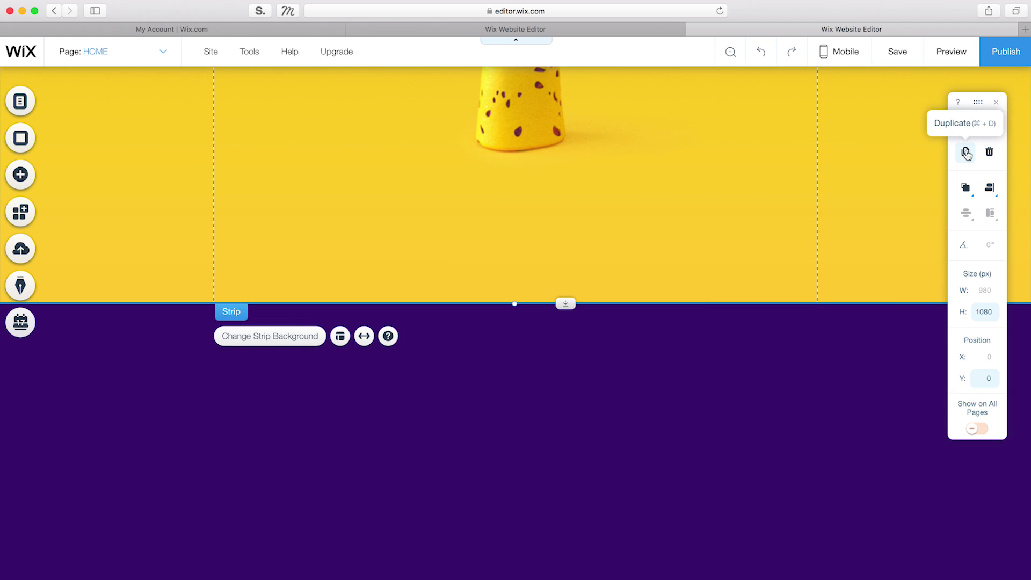
pyautogui.click(985, 379)
pyautogui.press('BackSpace')
pyautogui.write('1080')
pyautogui.press('Return')
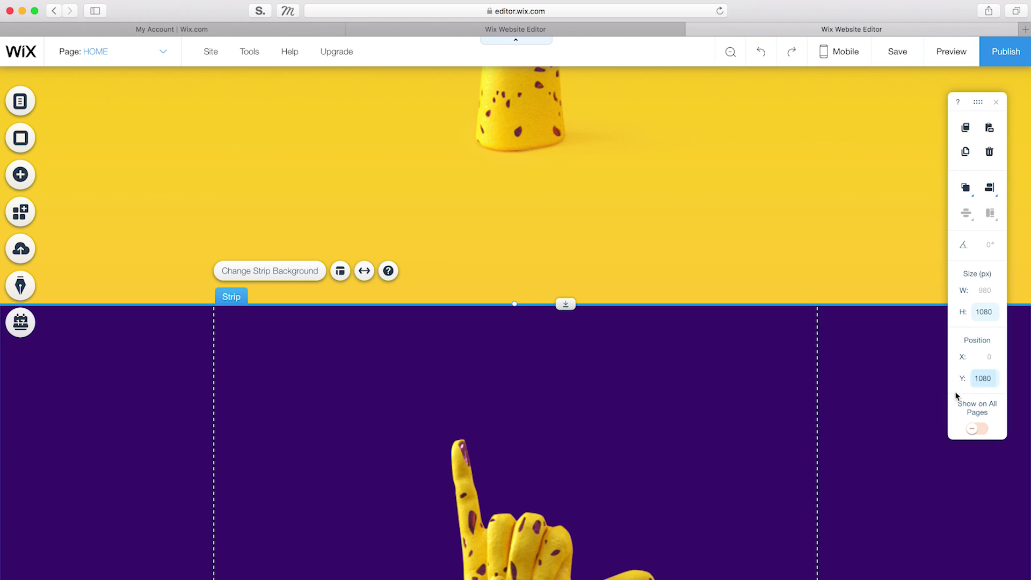
# Change the copied strip's background to the Playground folder image of the hand with four raised fingers
pyautogui.scroll(-4, 780, 408)
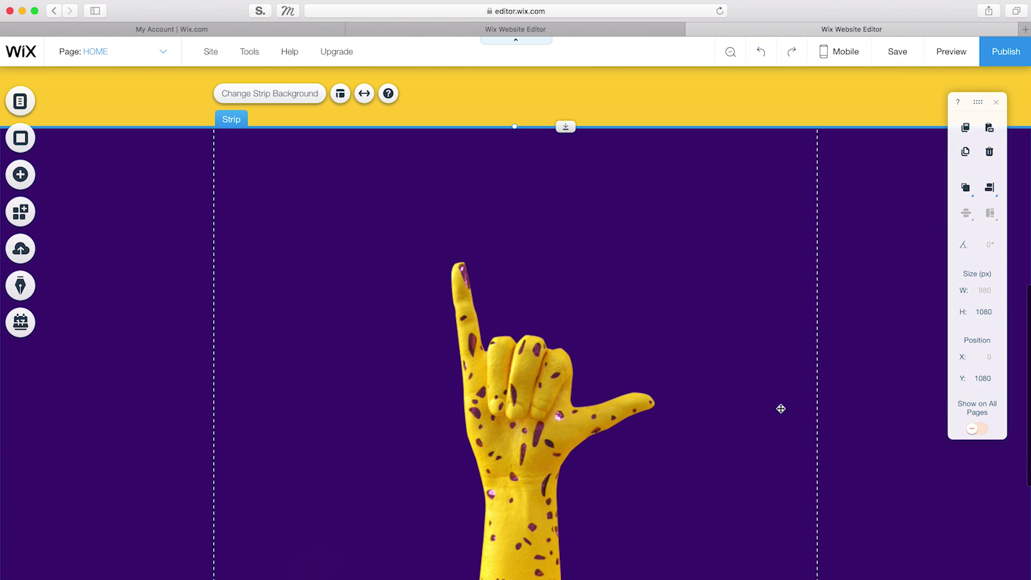
pyautogui.scroll(-1, 781, 409)
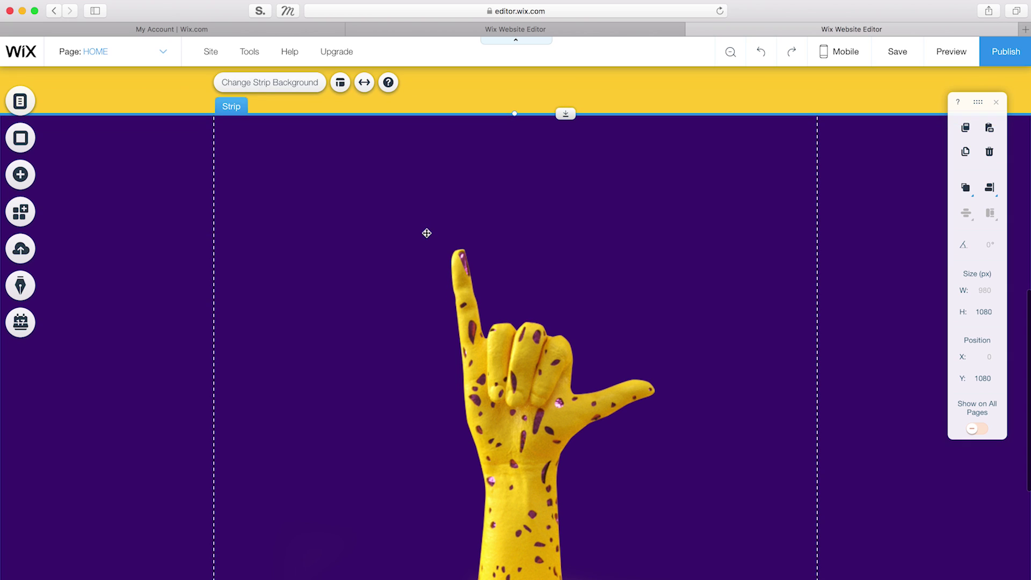
pyautogui.click(315, 90)
pyautogui.click(910, 242)
pyautogui.scroll(-5, 143, 458)
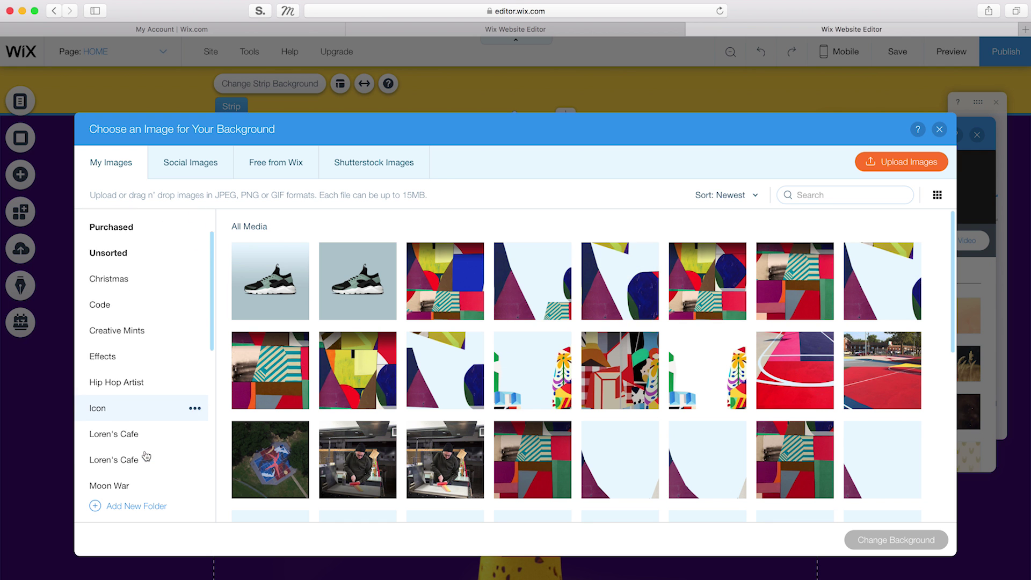
pyautogui.click(137, 366)
pyautogui.click(272, 257)
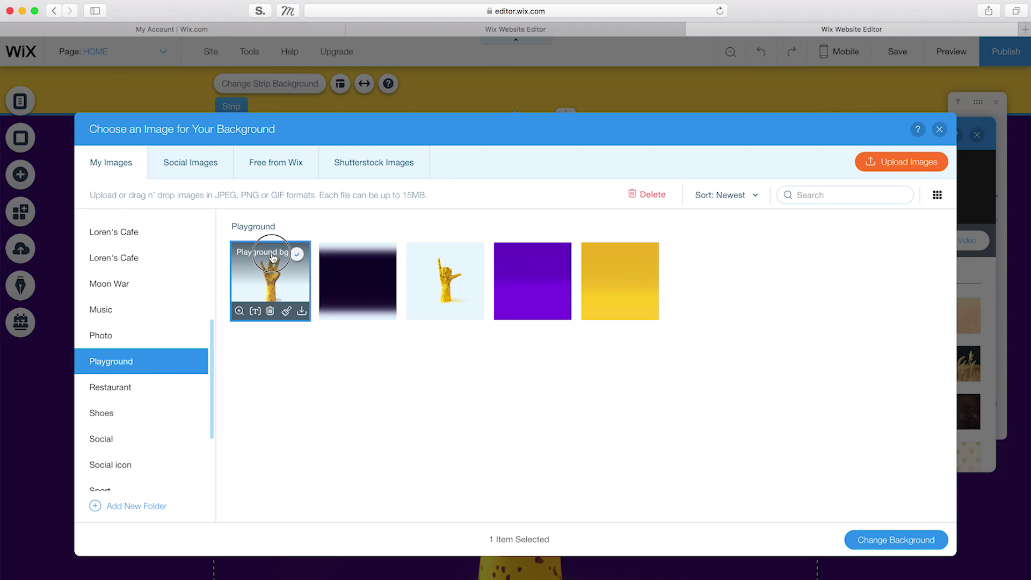
pyautogui.click(920, 540)
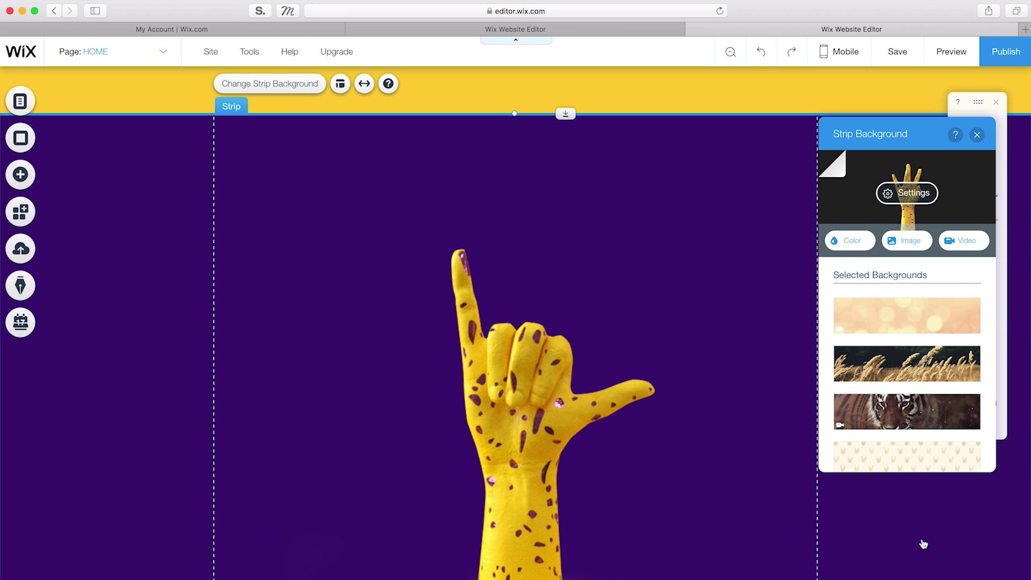
# Apply the Reveal scroll effect to the hand image over the dark purple strip
pyautogui.click(900, 195)
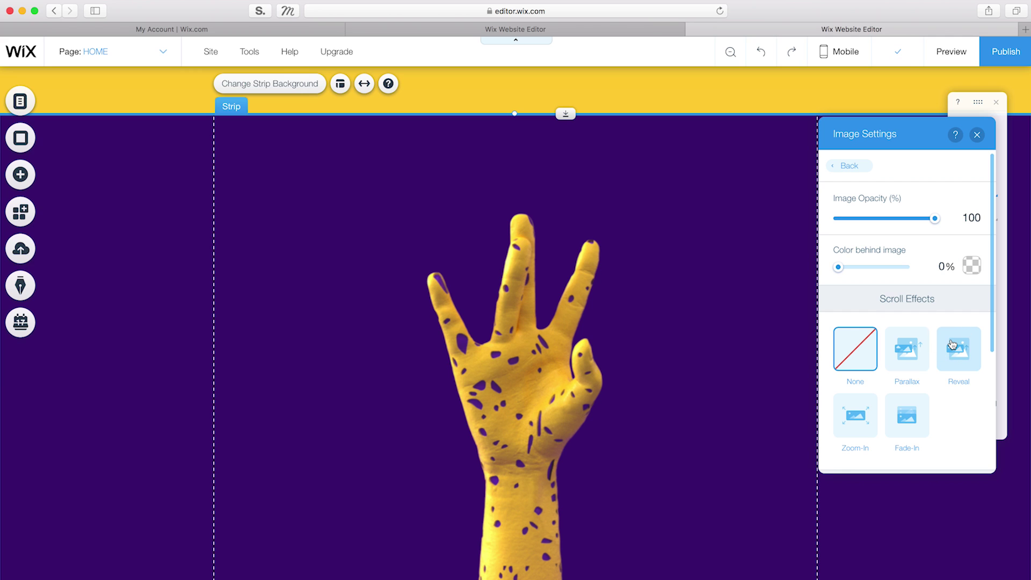
pyautogui.click(953, 344)
pyautogui.click(977, 134)
# Apply the Reveal scroll effect to the hand image strip over the yellow background
pyautogui.scroll(-5, 720, 230)
pyautogui.click(614, 228)
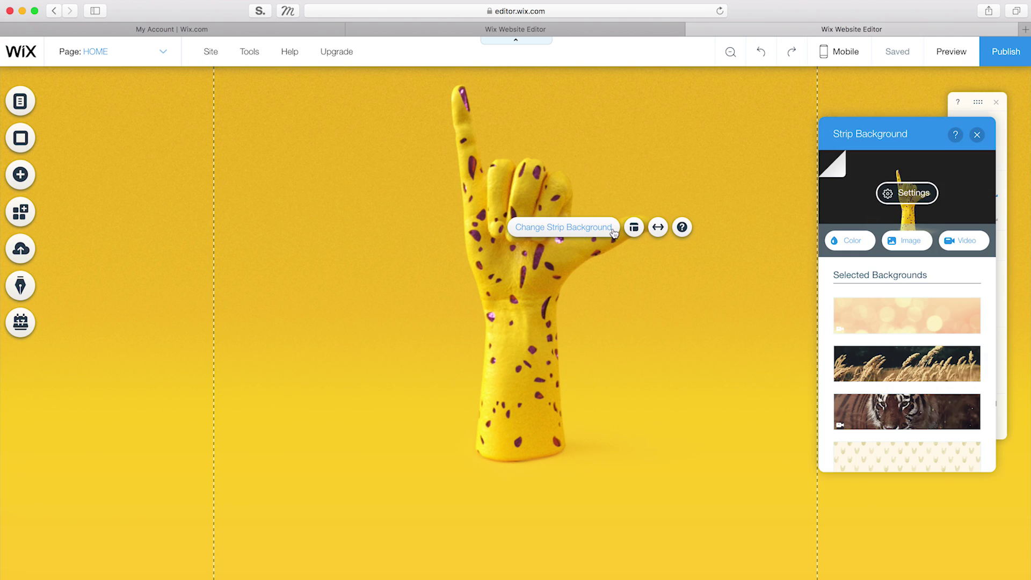
pyautogui.click(913, 197)
pyautogui.click(963, 351)
pyautogui.click(977, 134)
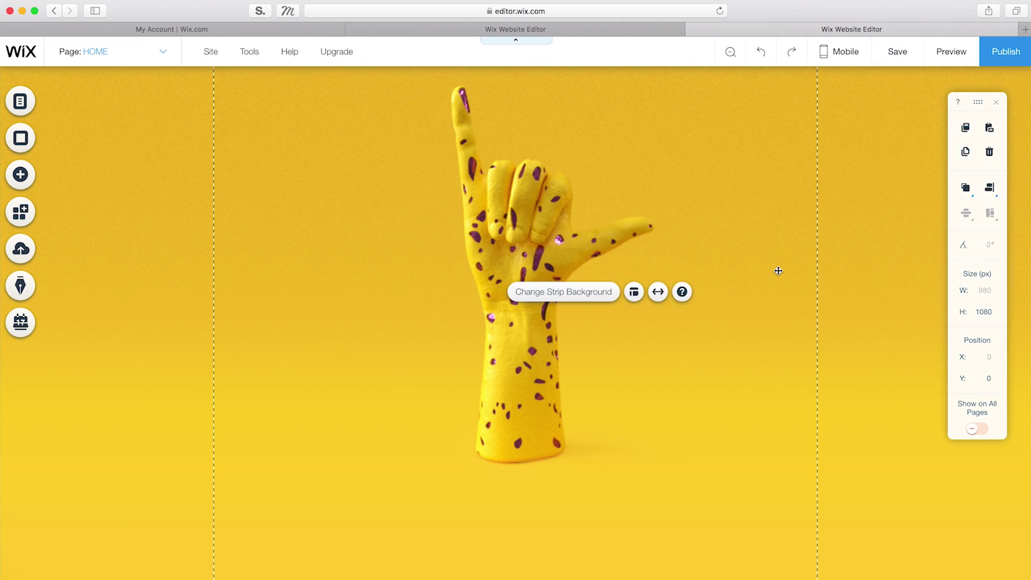
# Preview the page, check the scroll effects on both hand strips, and return to the editor
pyautogui.scroll(3, 778, 271)
pyautogui.click(951, 51)
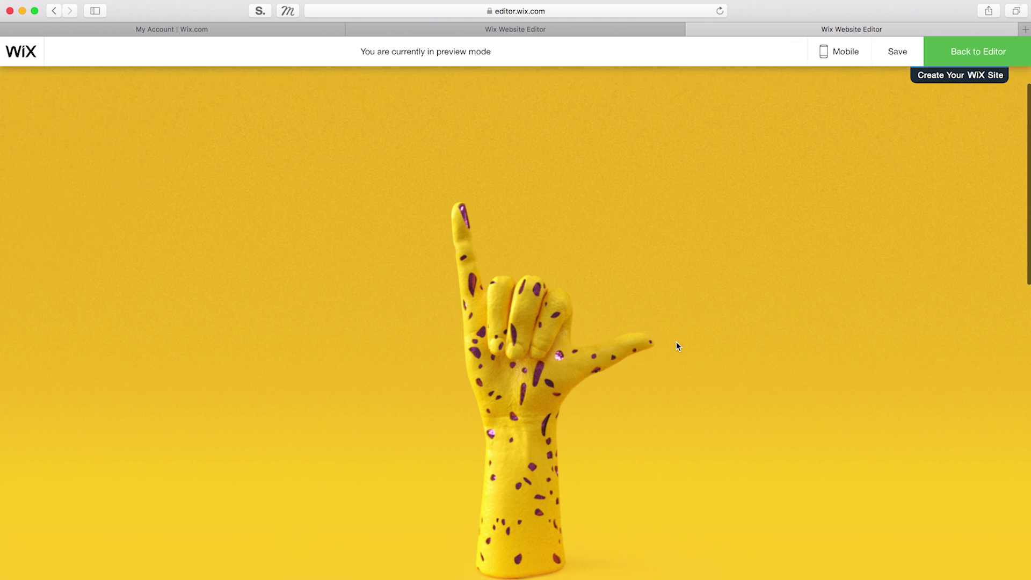
pyautogui.scroll(-4, 675, 344)
pyautogui.scroll(-5, 676, 343)
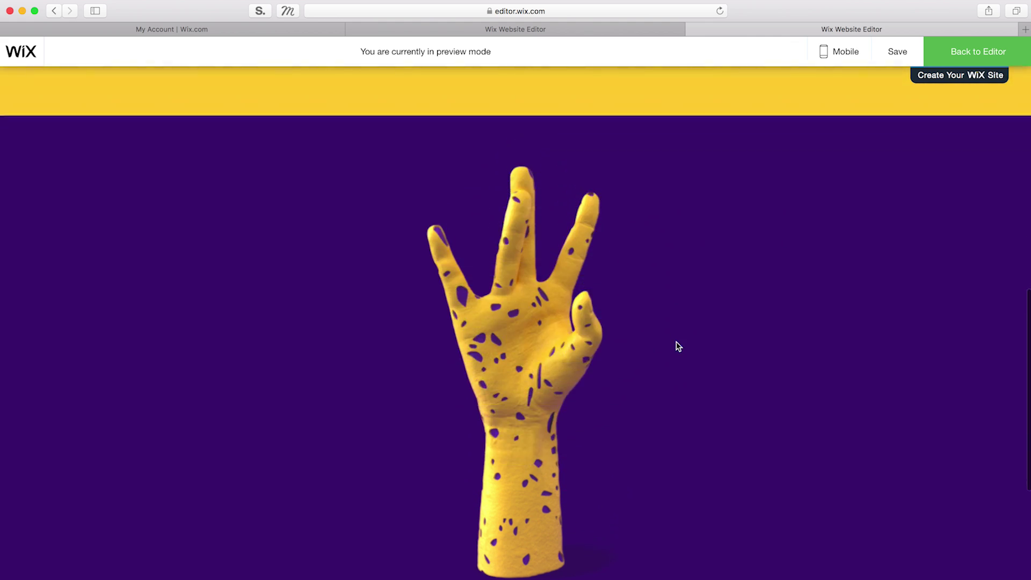
pyautogui.scroll(5, 678, 346)
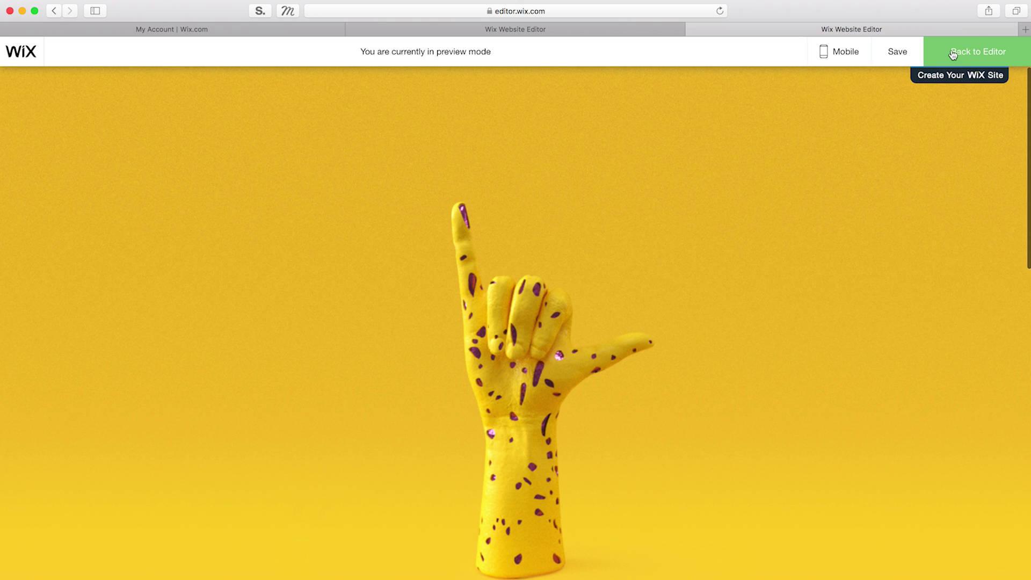
pyautogui.click(951, 50)
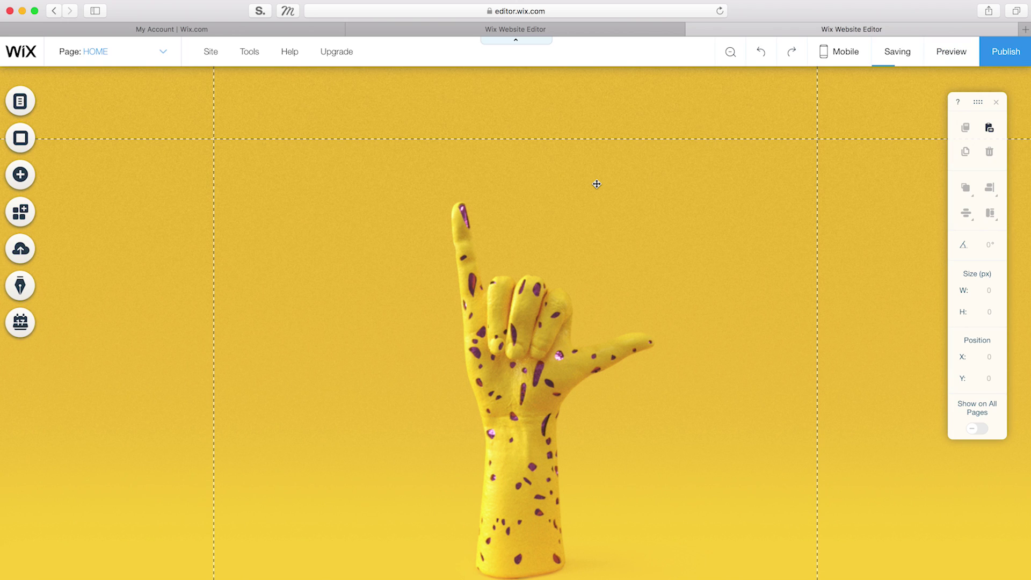
# Add the Classic snowy forest video strip, 1080 px high, at Y 2160 below the dark purple strip
pyautogui.click(20, 174)
pyautogui.moveTo(67, 267)
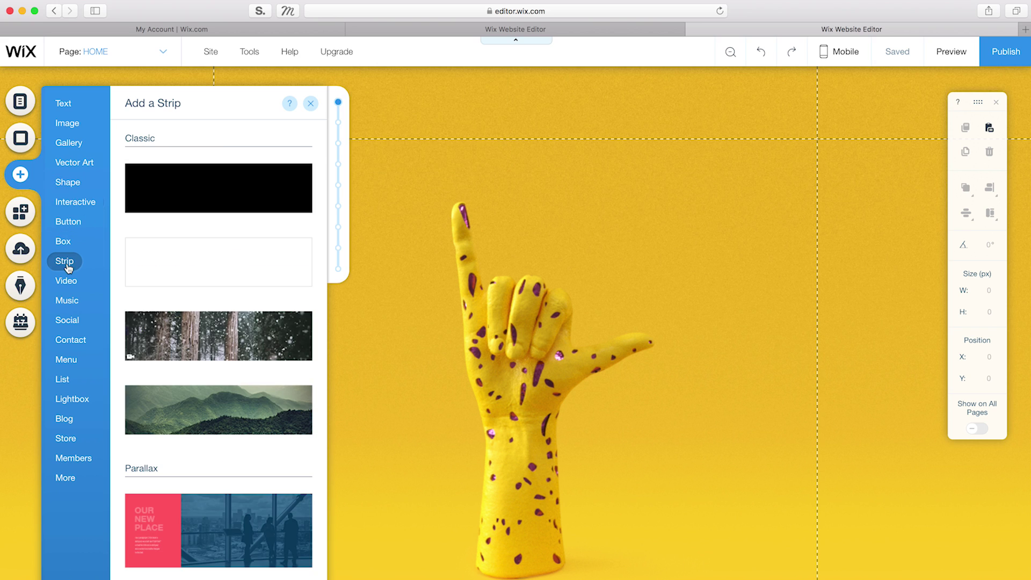
pyautogui.click(185, 353)
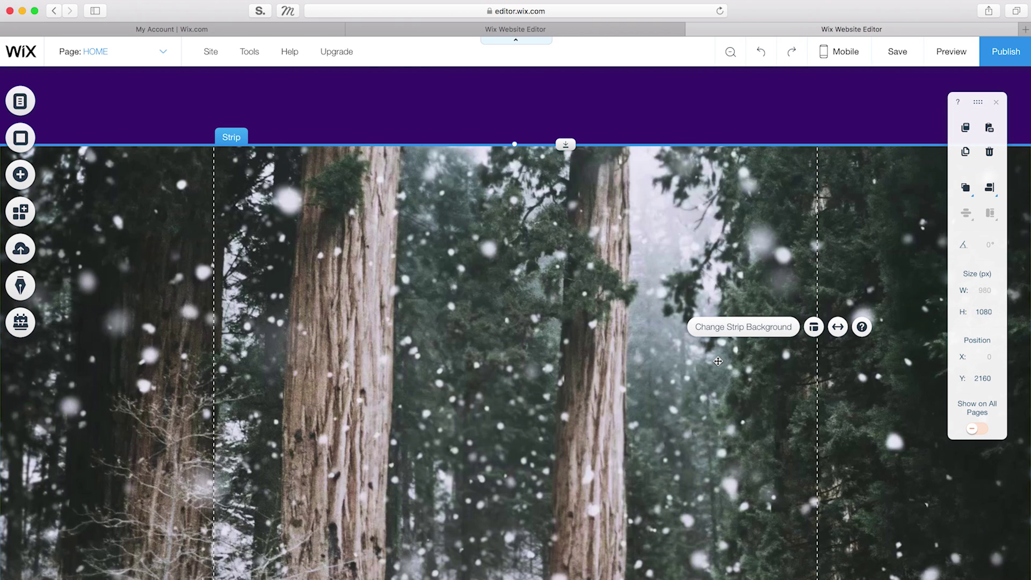
# Change the forest strip's background to the Playground folder video of the purple head on a pink backdrop
pyautogui.click(726, 333)
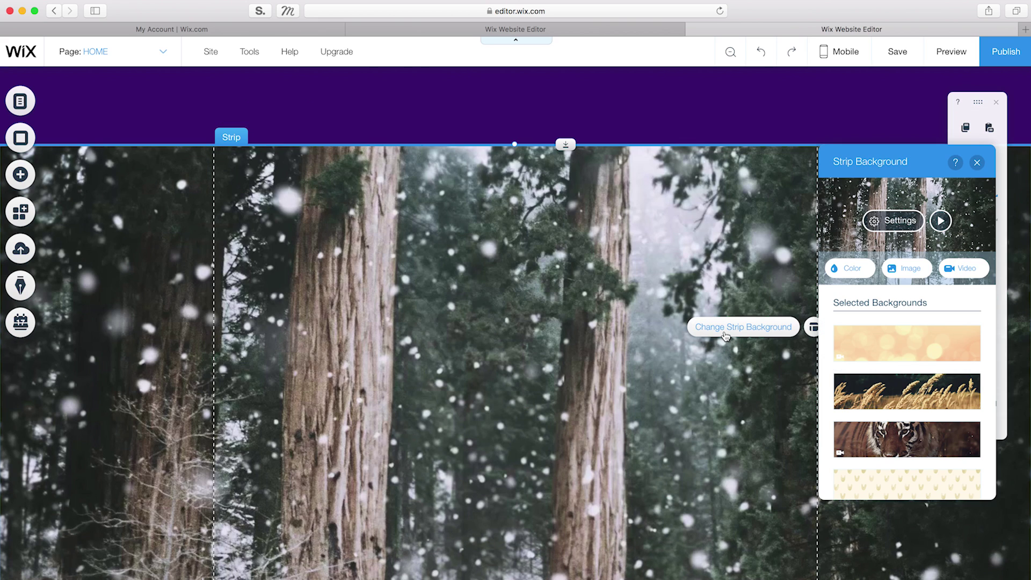
pyautogui.click(961, 269)
pyautogui.click(111, 403)
pyautogui.click(620, 281)
pyautogui.moveTo(676, 310)
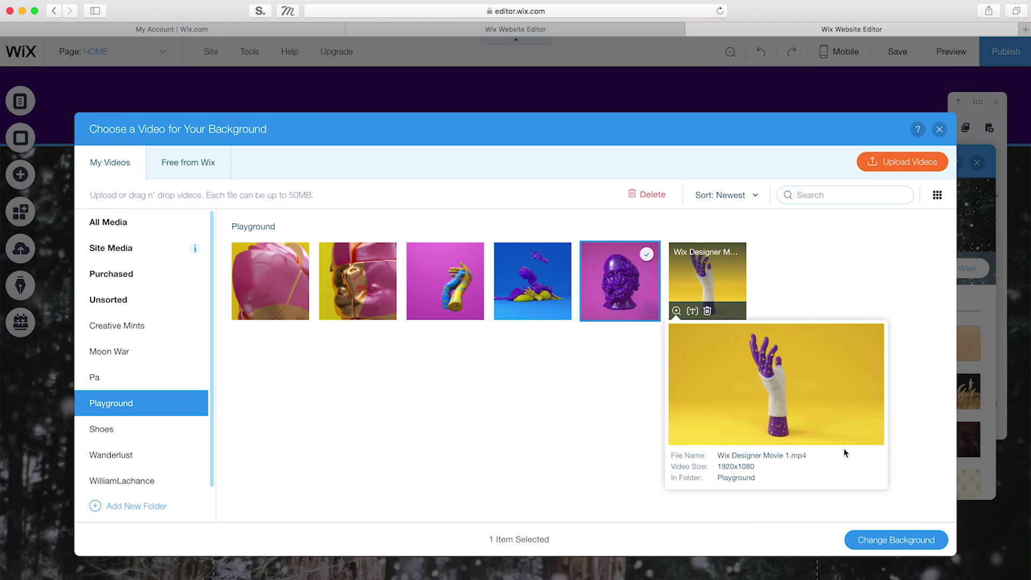
pyautogui.click(887, 540)
# Apply the Parallax scroll effect to the purple head video background
pyautogui.click(880, 220)
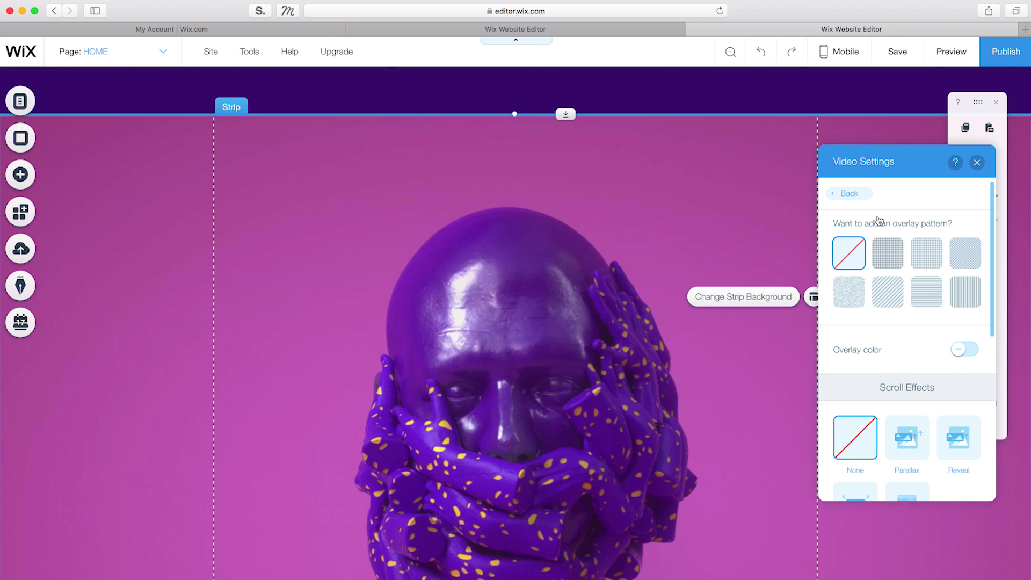
pyautogui.click(916, 433)
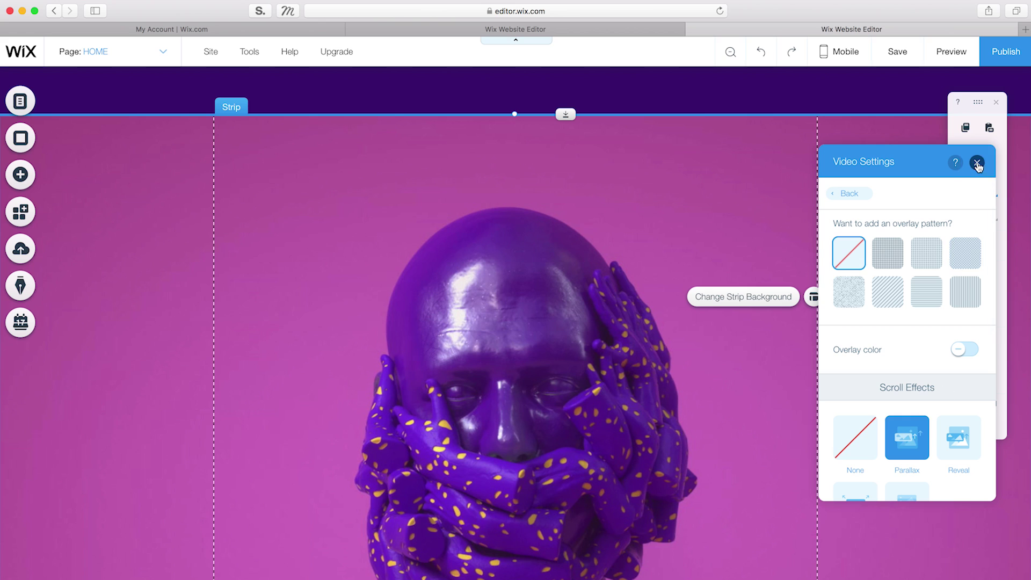
pyautogui.click(978, 162)
# Add a Classic black strip below the video strip at Y 3240 and set its height to 850 px
pyautogui.scroll(-5, 232, 322)
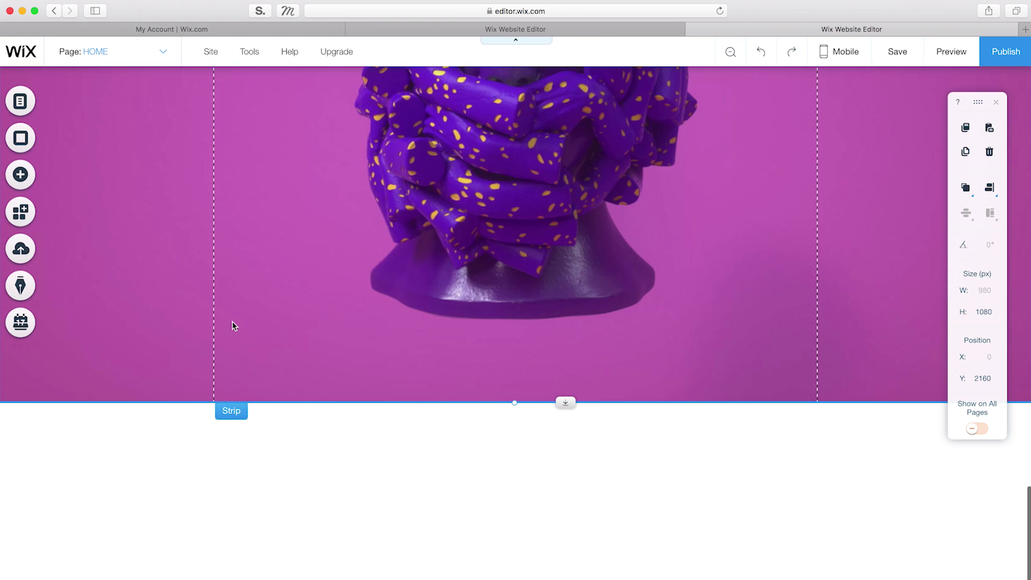
pyautogui.click(21, 175)
pyautogui.click(207, 213)
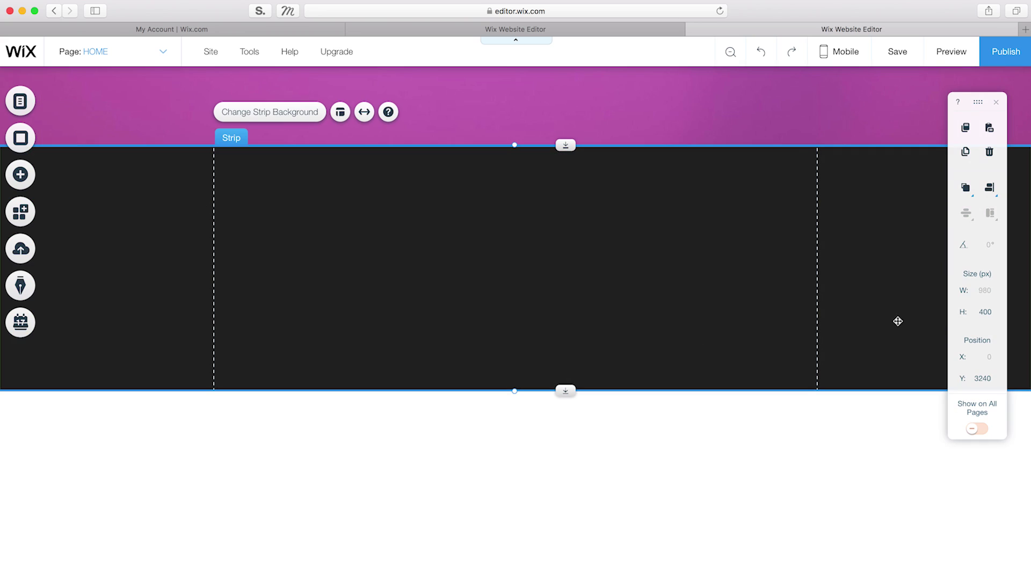
pyautogui.write('850')
pyautogui.press('Return')
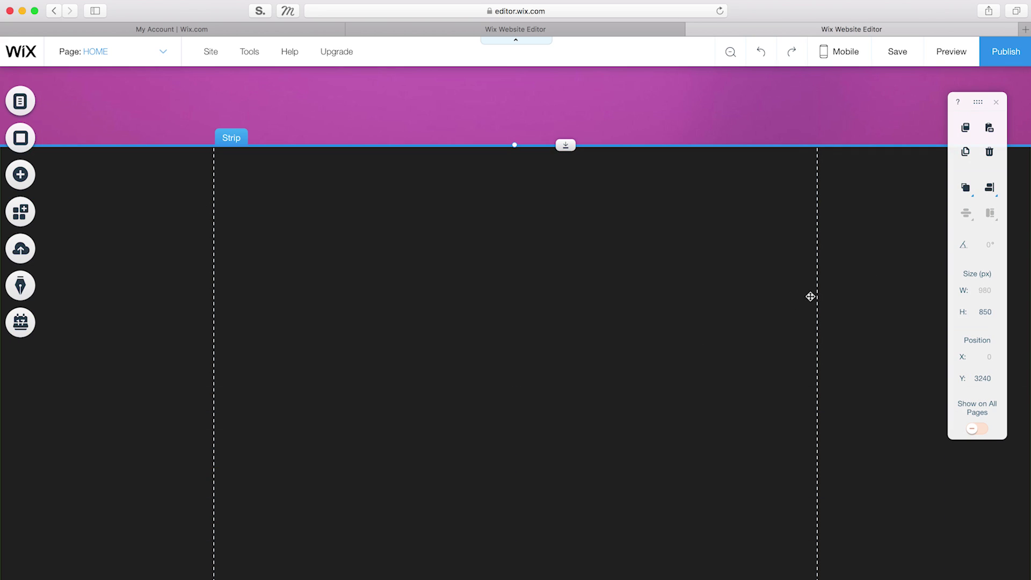
# Change the new 850 px strip's background color to the dark purple from the site colors
pyautogui.click(788, 274)
pyautogui.click(850, 267)
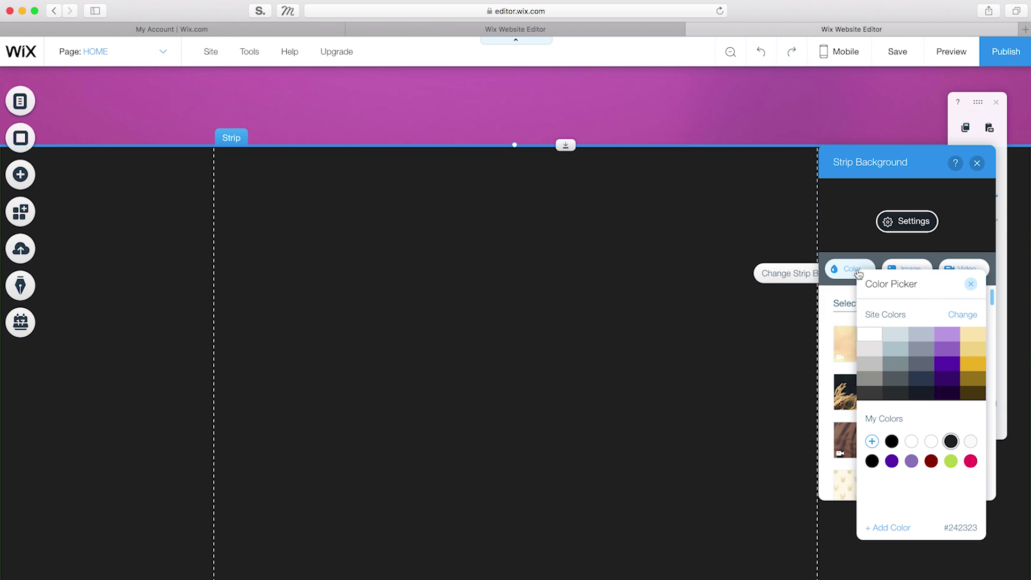
pyautogui.click(947, 379)
pyautogui.click(977, 259)
pyautogui.click(977, 163)
# Add the Fresh Market box slideshow and position it on the dark purple strip at about X 21, Y 3427
pyautogui.scroll(-3, 569, 419)
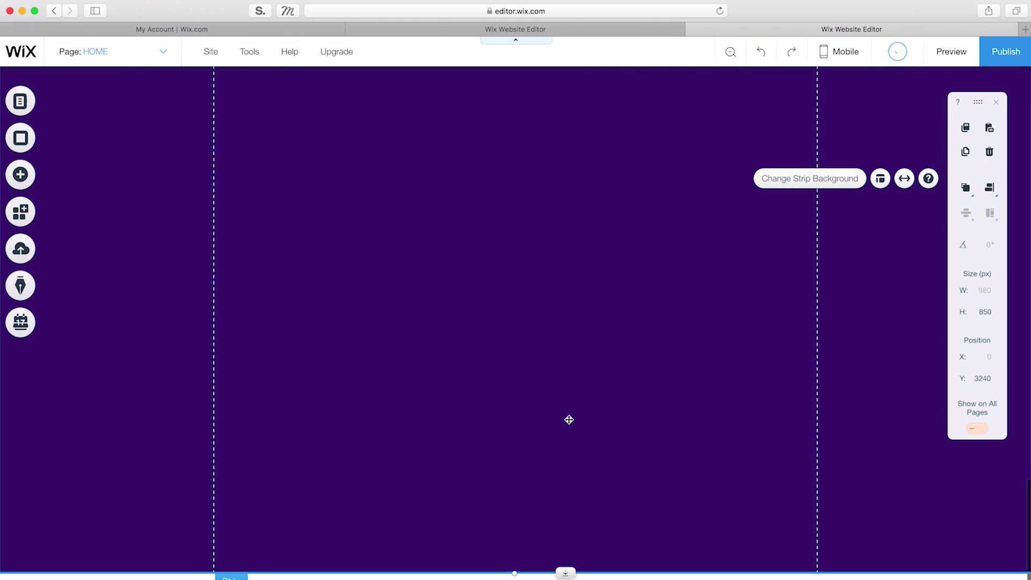
pyautogui.click(20, 175)
pyautogui.moveTo(75, 208)
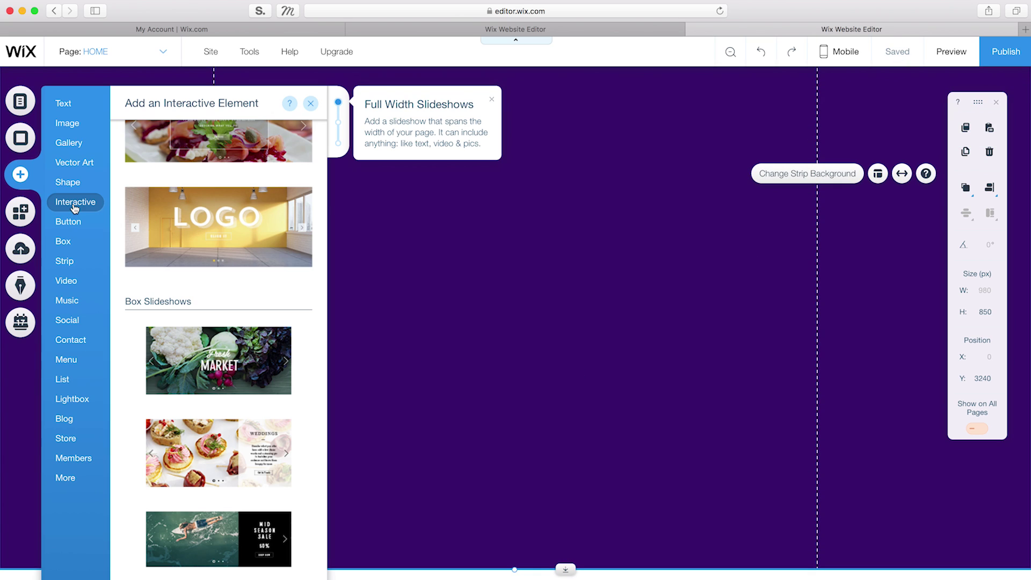
pyautogui.click(205, 356)
pyautogui.moveTo(371, 295); pyautogui.dragTo(260, 146)
# Delete Slide 2 and Slide 3 from the Fresh Market slideshow, keeping only the first slide
pyautogui.click(280, 129)
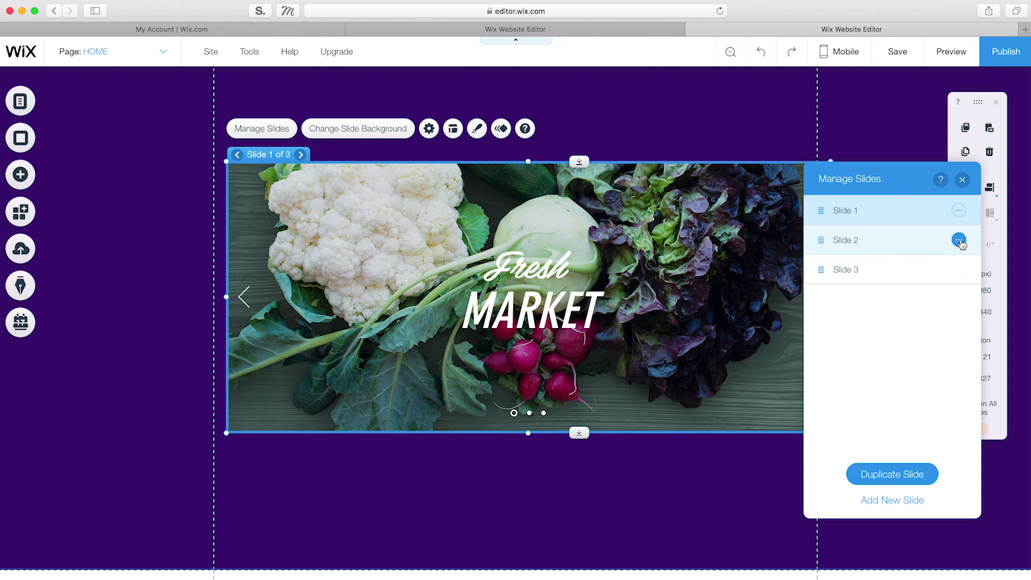
pyautogui.click(960, 240)
pyautogui.click(929, 277)
pyautogui.click(960, 240)
pyautogui.click(930, 278)
pyautogui.click(963, 180)
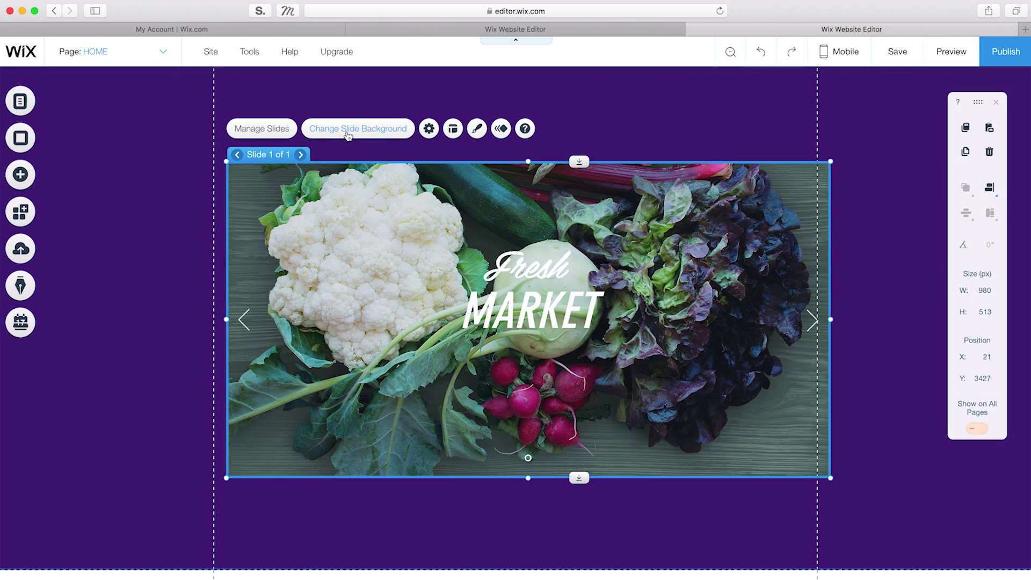
# Set the slide's background to the first video in the Playground folder and remove the Fresh Market text
pyautogui.click(348, 135)
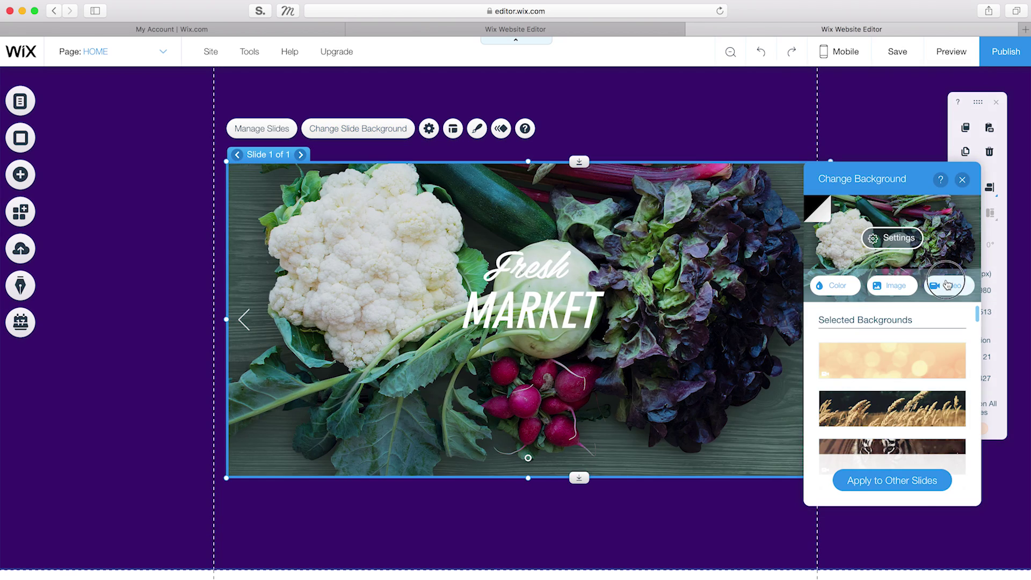
pyautogui.click(948, 285)
pyautogui.click(110, 403)
pyautogui.click(270, 281)
pyautogui.click(907, 540)
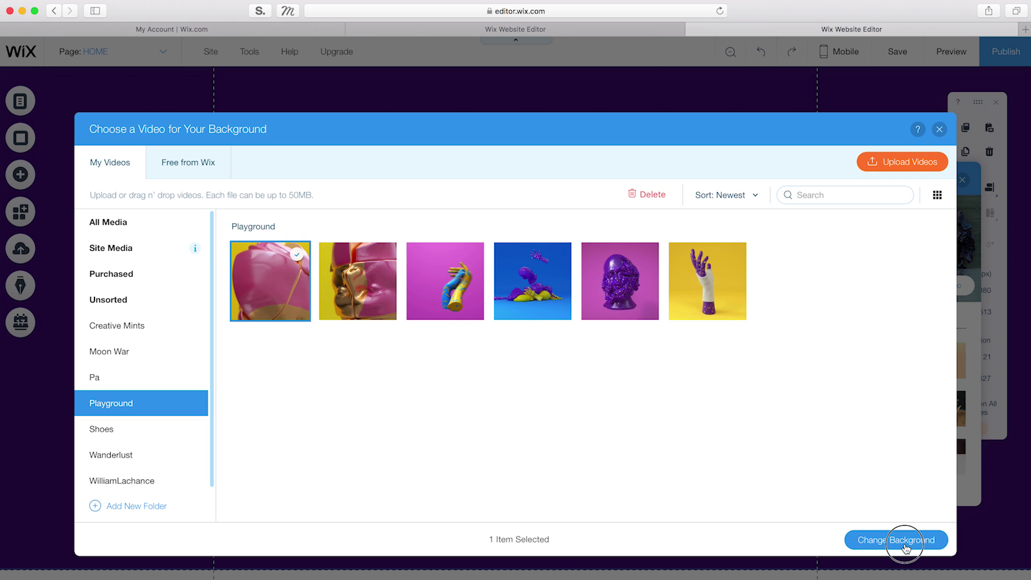
pyautogui.click(527, 301)
pyautogui.click(456, 215)
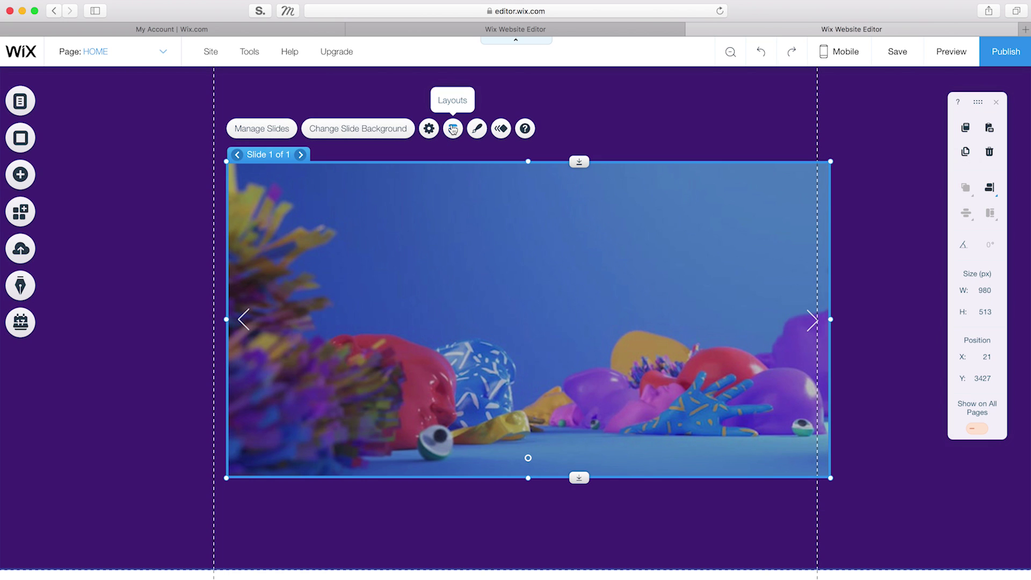
# Hide the navigation arrows and the slide buttons of the box slideshow
pyautogui.click(453, 128)
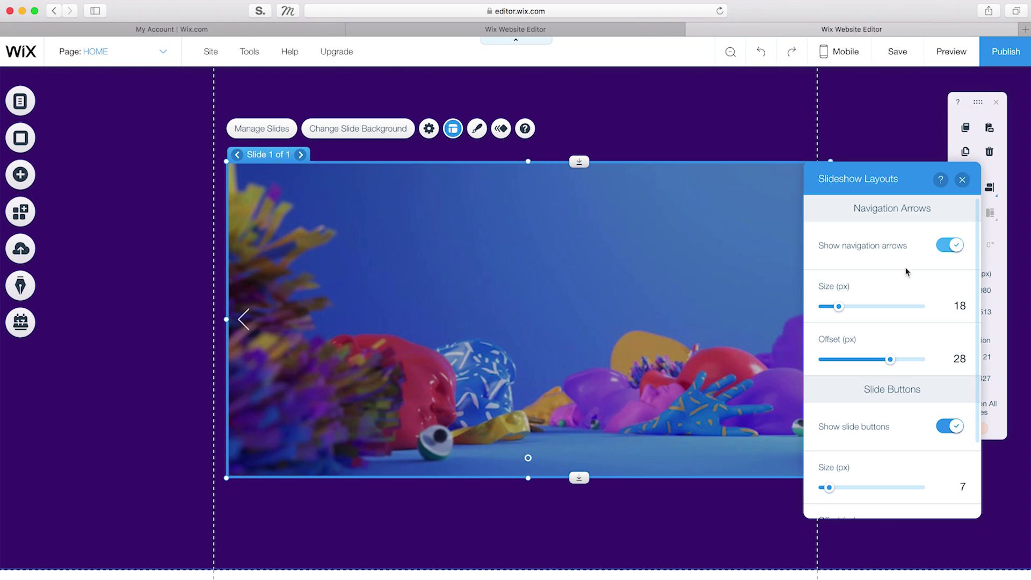
pyautogui.click(948, 245)
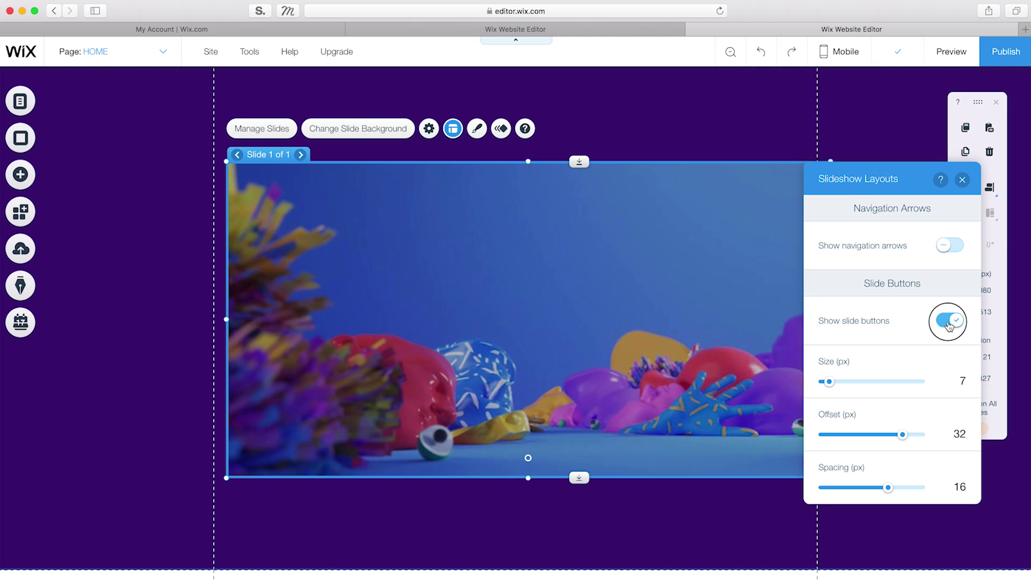
pyautogui.click(948, 321)
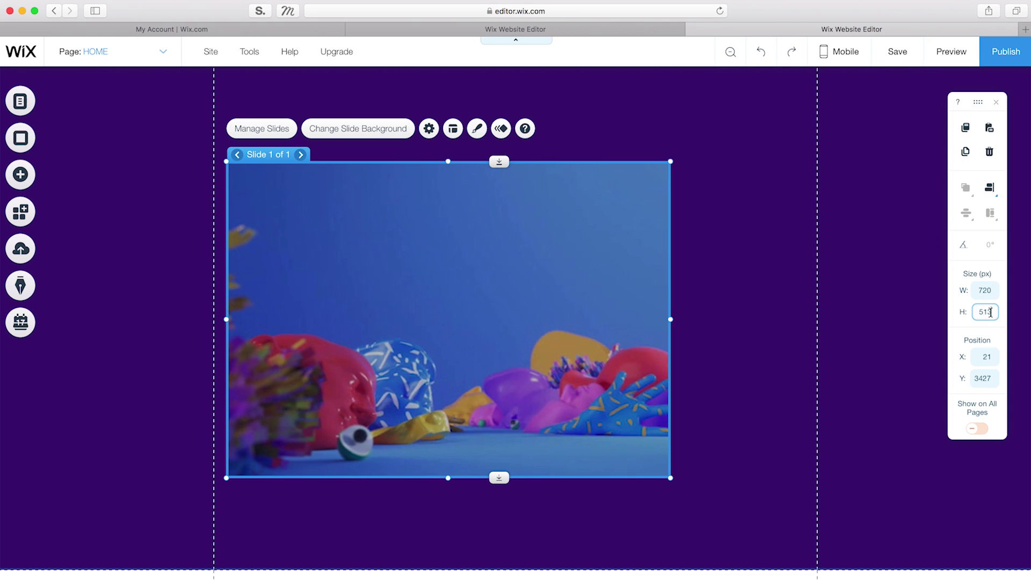
# Resize the box slideshow to 720 × 405 px and place it at X 130, Y 3447
pyautogui.write('405')
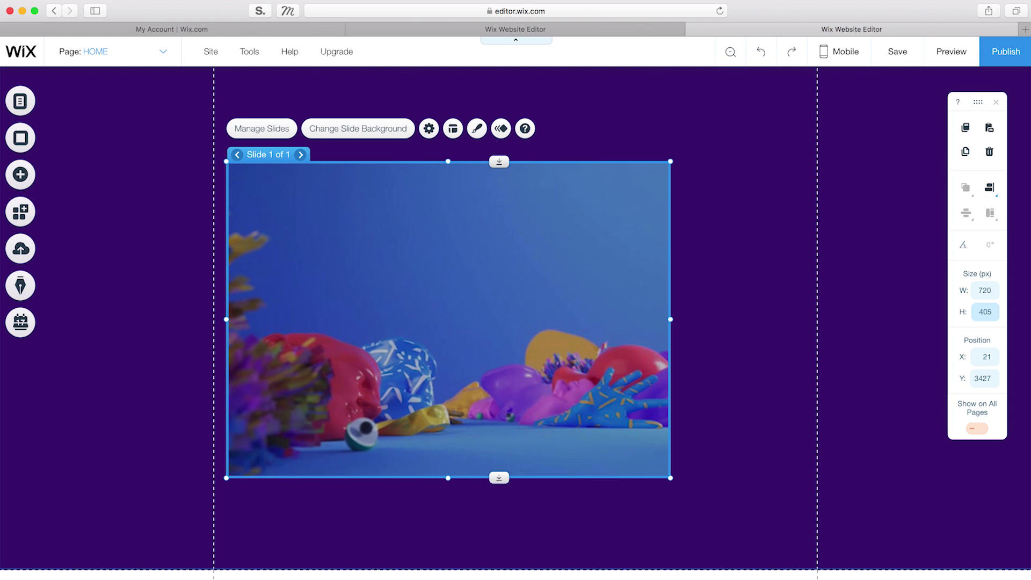
pyautogui.click(983, 378)
pyautogui.write('3447')
pyautogui.press('Return')
pyautogui.click(608, 333)
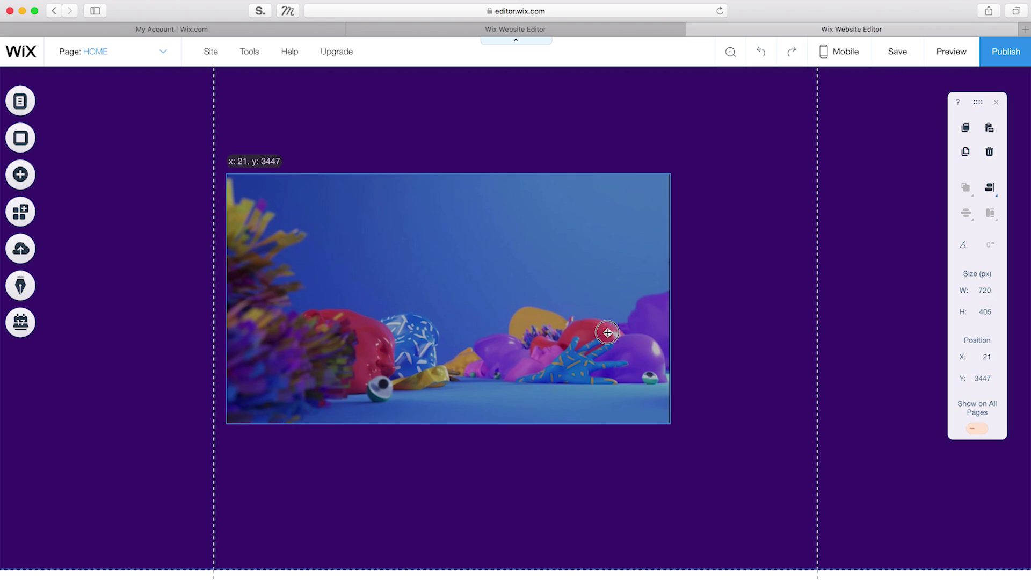
pyautogui.moveTo(607, 333); pyautogui.dragTo(653, 329)
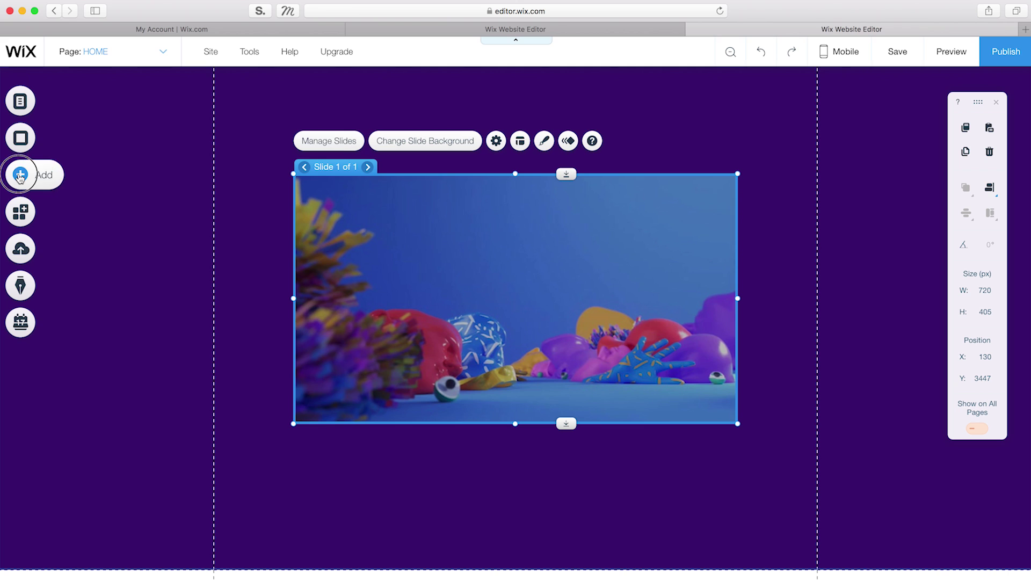
# Add the Testimonials (Widescreen) slideshow below the dark purple strip and clear the content of its first slide
pyautogui.click(19, 175)
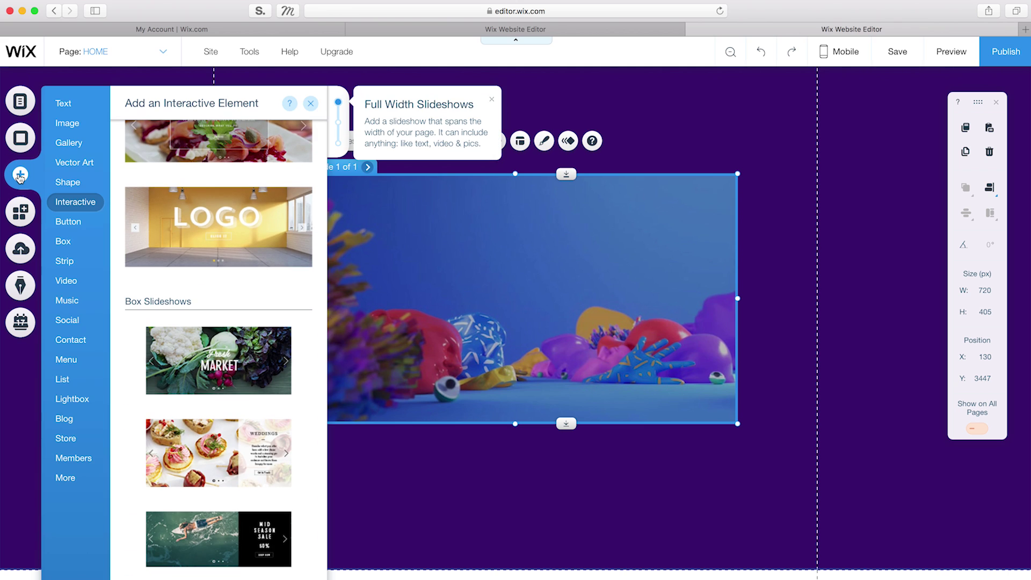
pyautogui.scroll(15, 210, 271)
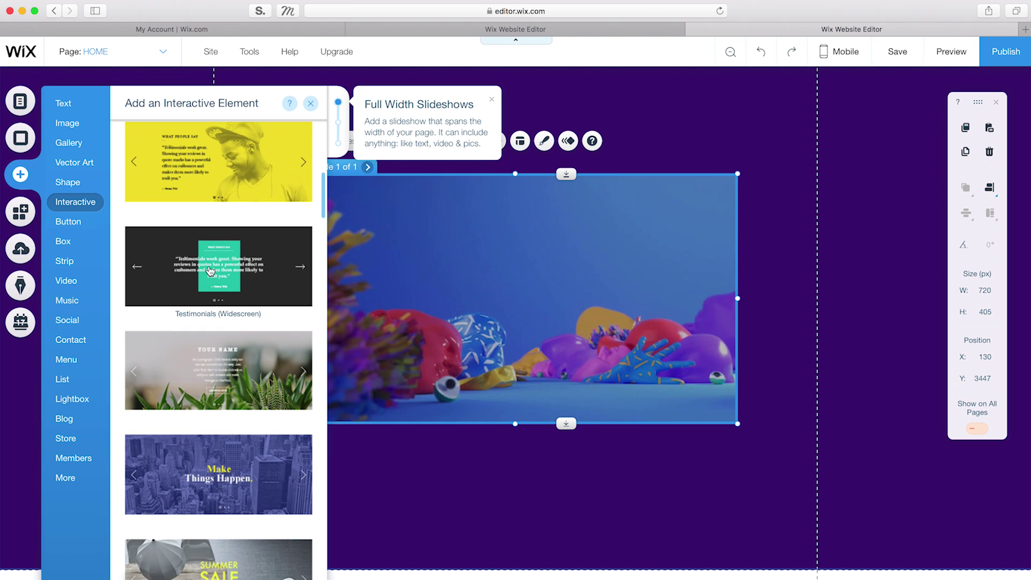
pyautogui.click(211, 271)
pyautogui.click(491, 279)
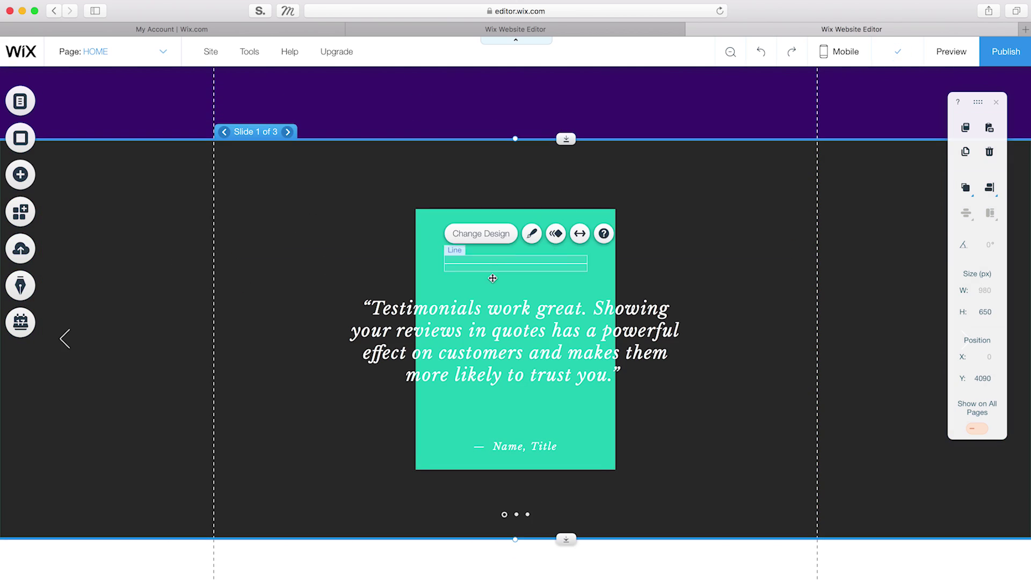
# Delete Slide 2 and Slide 3 from the full-width testimonials slideshow, keeping only the emptied first slide
pyautogui.click(249, 106)
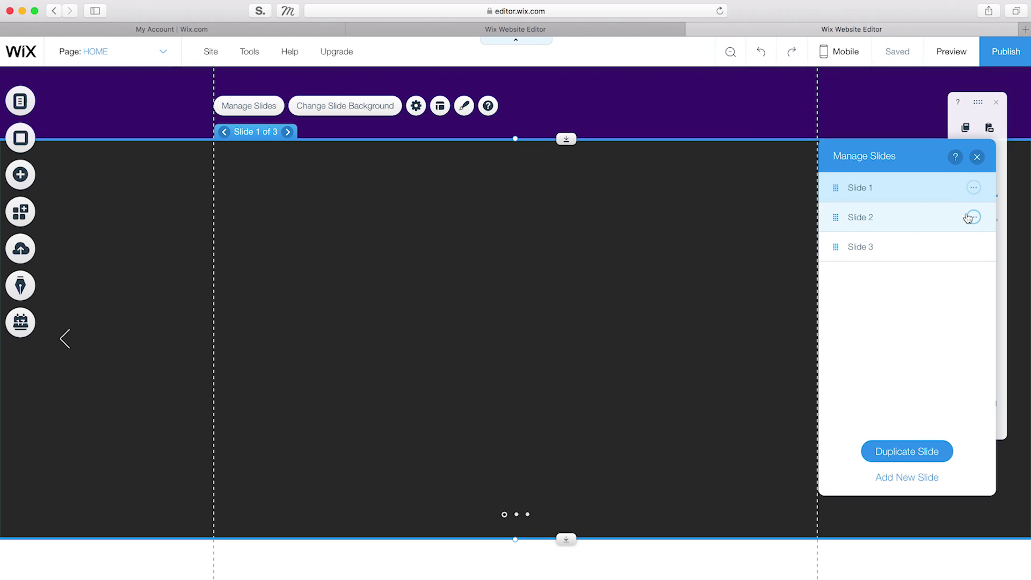
pyautogui.click(974, 217)
pyautogui.click(934, 253)
pyautogui.click(974, 217)
pyautogui.click(934, 253)
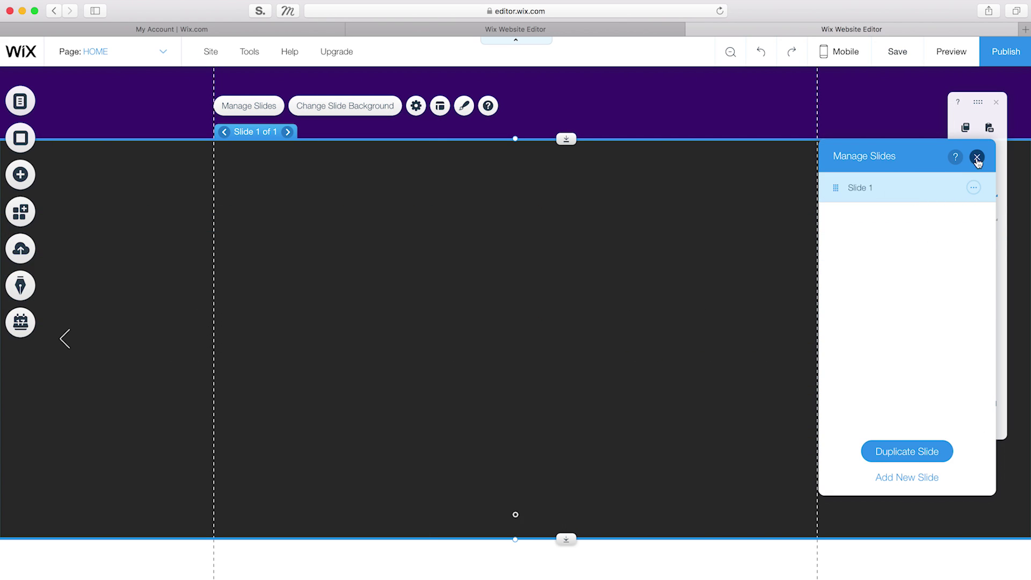
pyautogui.click(977, 157)
# Change the first slide's background color to the yellow #ECBB28 from the site colors
pyautogui.click(391, 109)
pyautogui.click(849, 265)
pyautogui.click(965, 355)
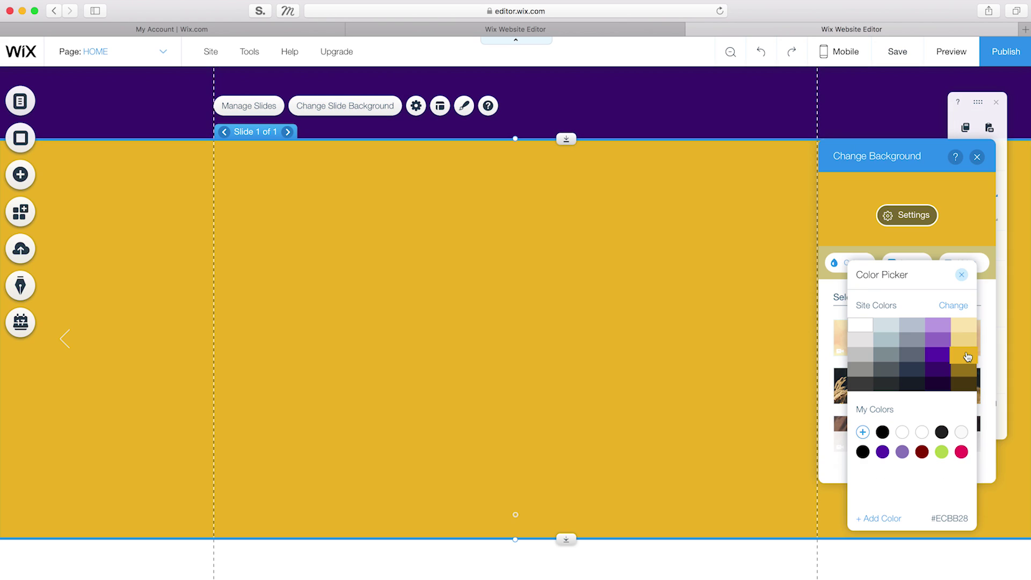
pyautogui.click(962, 274)
pyautogui.click(977, 157)
# Duplicate the yellow slide and name the copy Slide 2
pyautogui.click(248, 106)
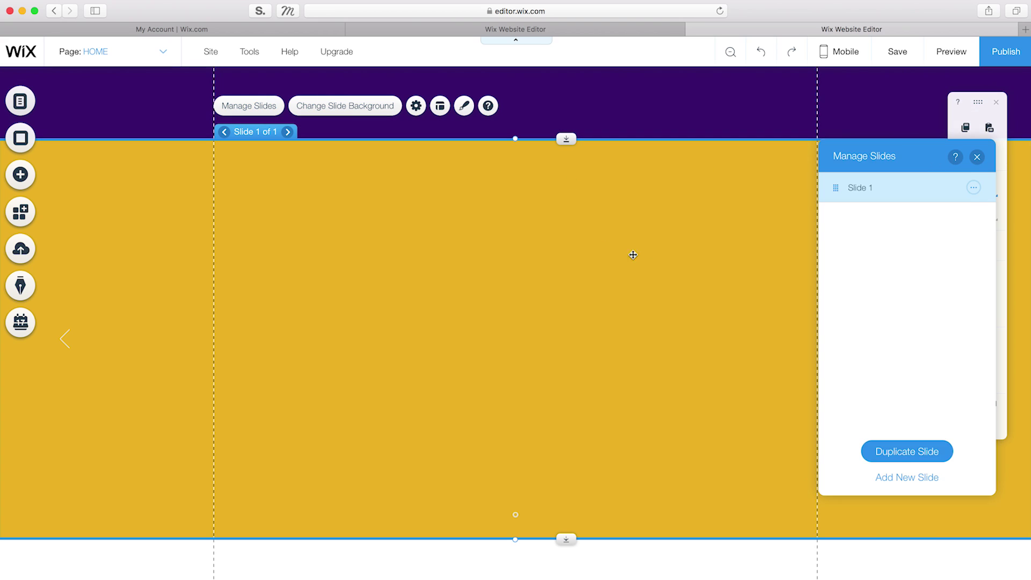
pyautogui.click(974, 187)
pyautogui.click(938, 206)
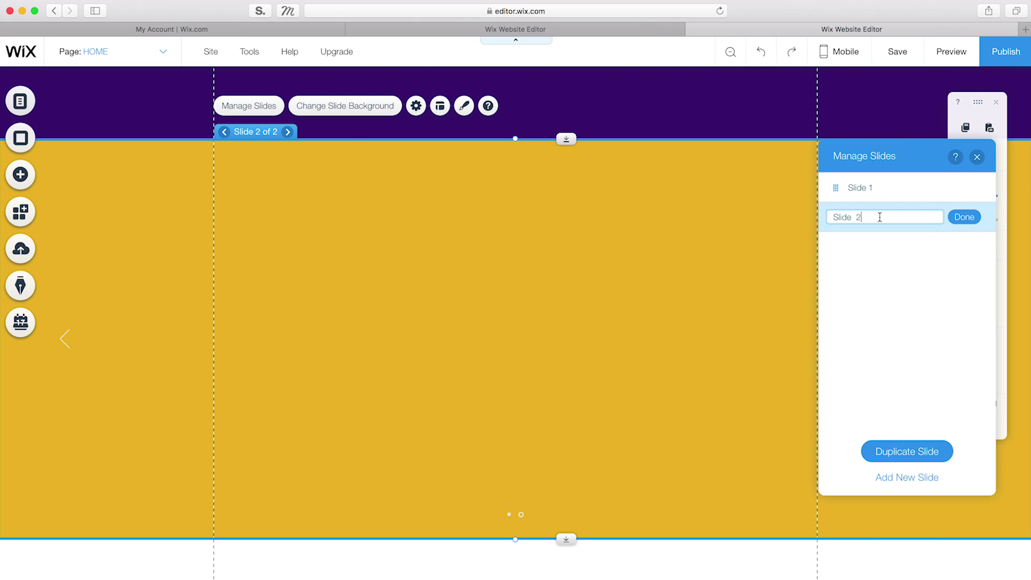
pyautogui.click(965, 217)
pyautogui.click(977, 157)
# Change Slide 2's background color to the dark purple from the site colors
pyautogui.click(345, 105)
pyautogui.click(849, 262)
pyautogui.click(954, 365)
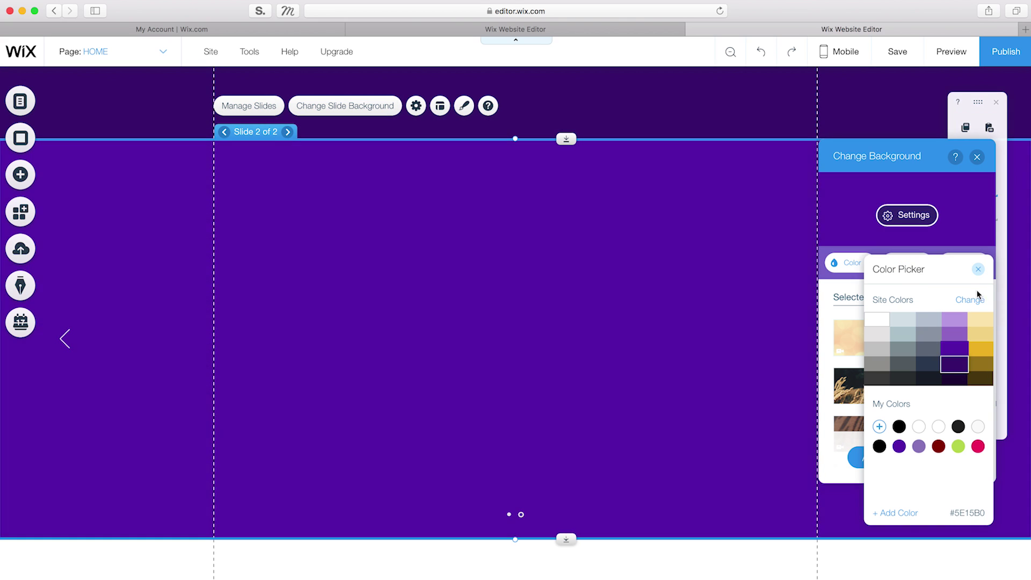
pyautogui.click(978, 269)
pyautogui.click(978, 157)
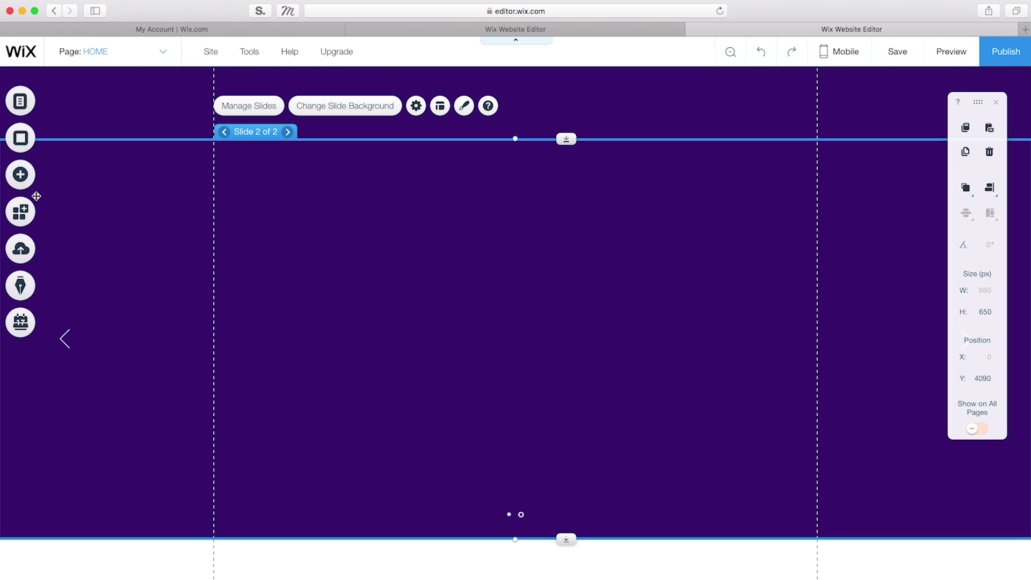
# Add a Classic (Black) strip, 650 px high, directly below the full-width slideshow at Y 4740
pyautogui.click(20, 174)
pyautogui.click(64, 261)
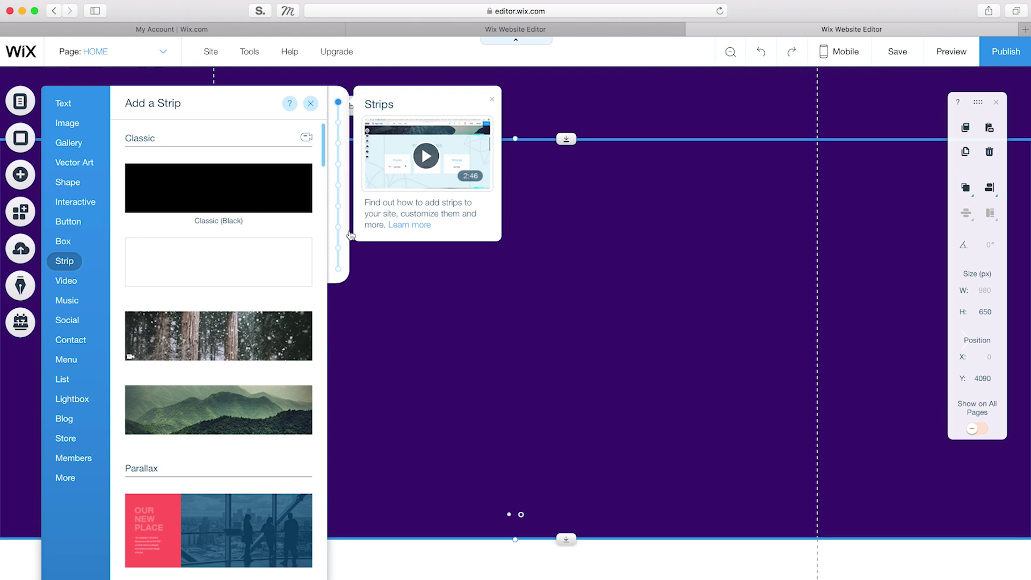
pyautogui.click(219, 188)
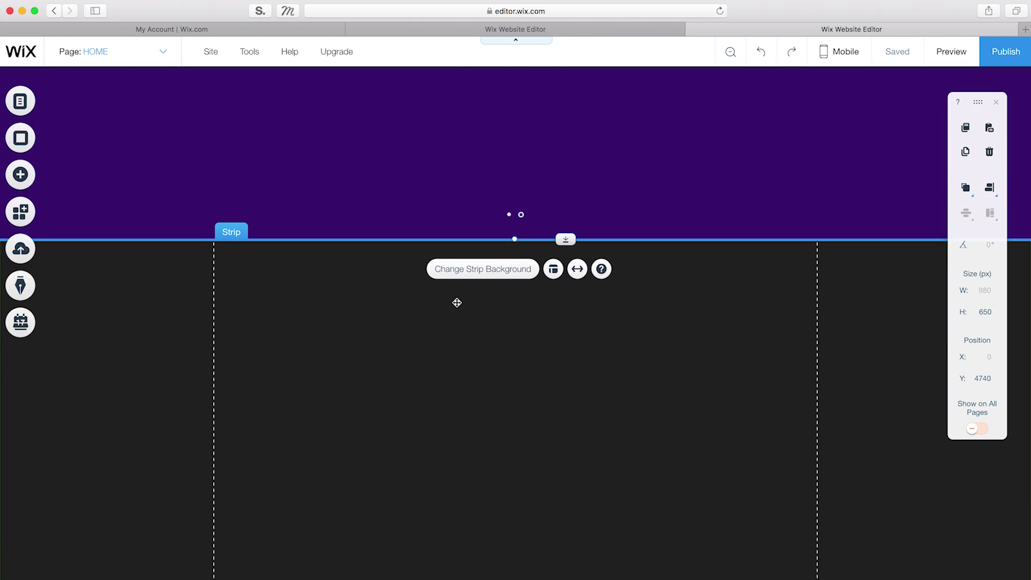
# Make the new strip's background color fully transparent and move the strip up over the full-width slideshow at Y 4090
pyautogui.click(491, 269)
pyautogui.click(914, 308)
pyautogui.moveTo(905, 334); pyautogui.dragTo(804, 321)
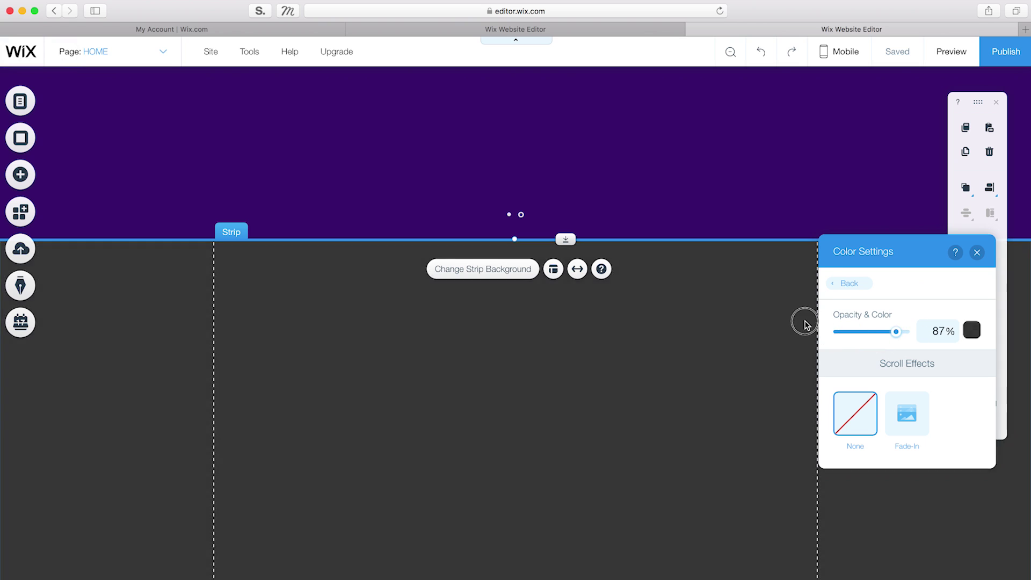
pyautogui.moveTo(603, 457); pyautogui.dragTo(637, 289)
# Add the first yellow hand image from the Playground folder of your own images to the page
pyautogui.click(21, 174)
pyautogui.moveTo(69, 127)
pyautogui.click(226, 180)
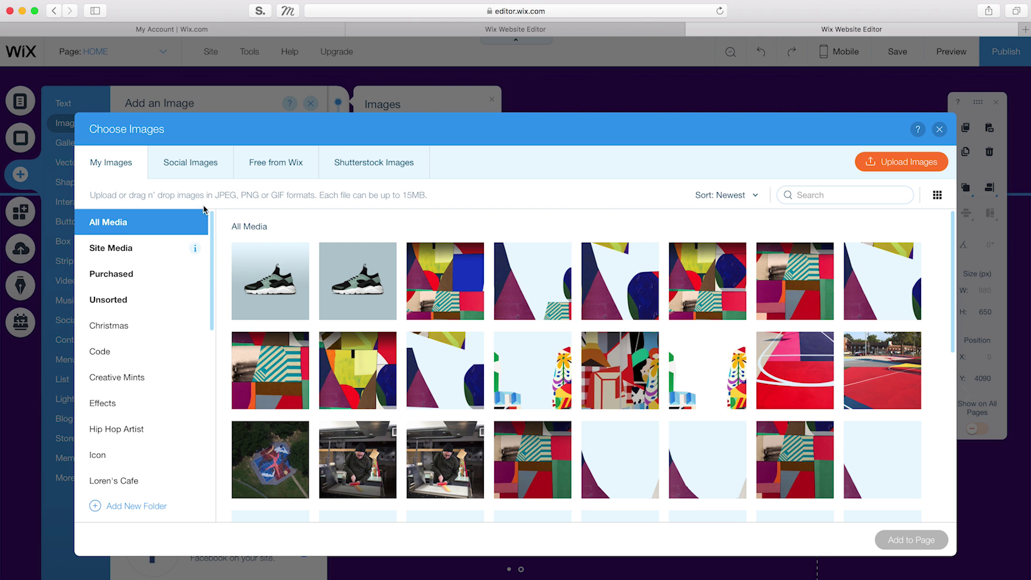
pyautogui.scroll(-5, 162, 371)
pyautogui.scroll(-1, 162, 371)
pyautogui.click(135, 396)
pyautogui.click(270, 281)
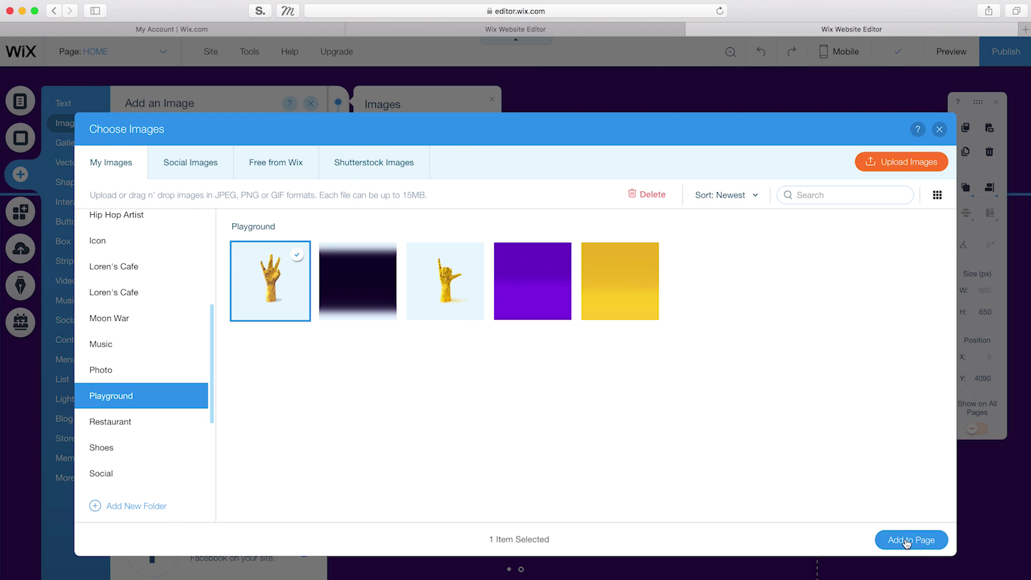
pyautogui.click(910, 539)
# Size the hand image to 600 × 450 px at X 189, Y 4190 on the transparent strip and preview the site
pyautogui.moveTo(607, 402); pyautogui.dragTo(586, 429)
pyautogui.click(986, 312)
pyautogui.write('450')
pyautogui.press('Return')
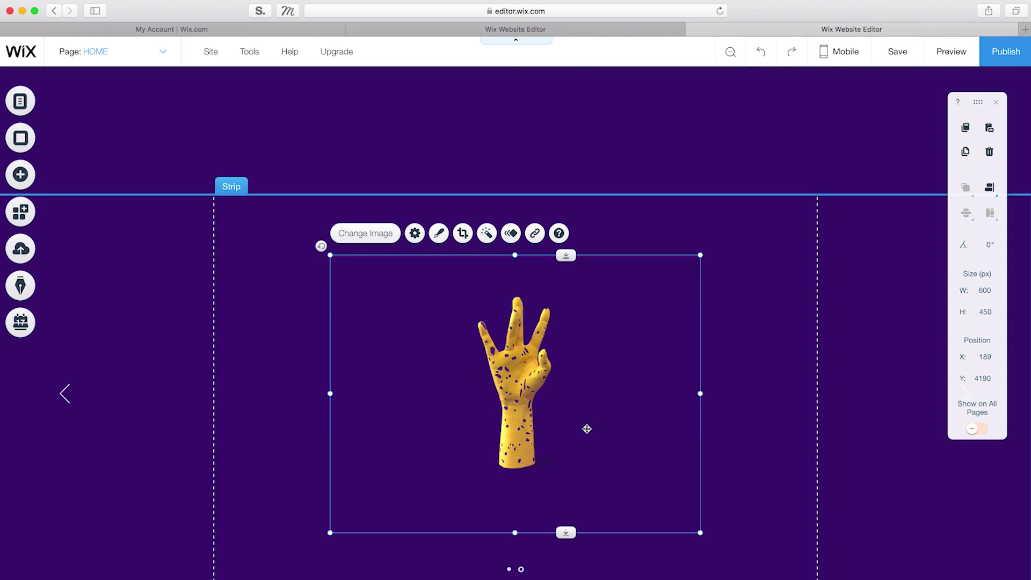
pyautogui.click(945, 57)
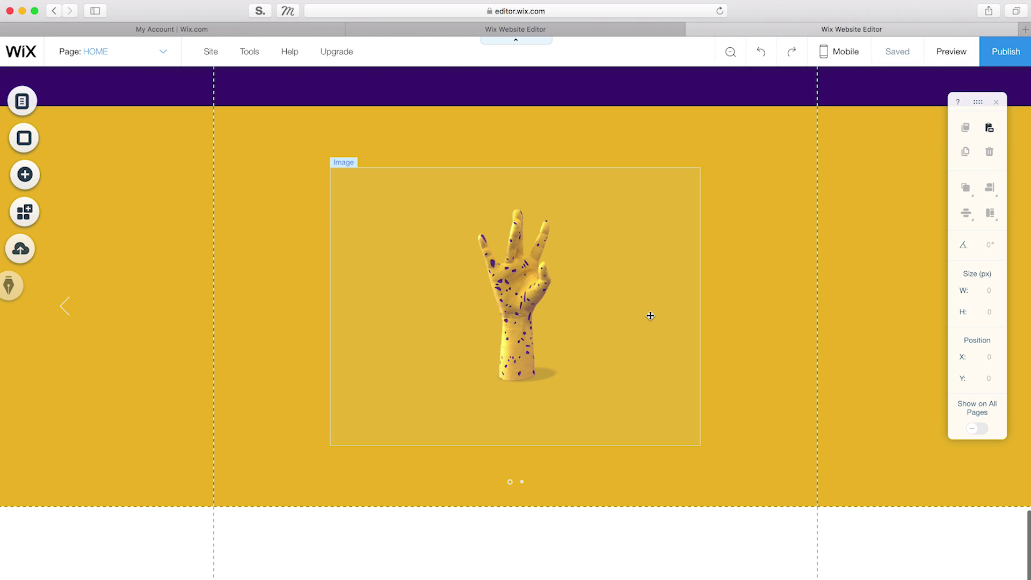
# Add a Classic (Video) strip below the full-width slideshow at Y 4740 and set its height to 1080 px
pyautogui.click(22, 174)
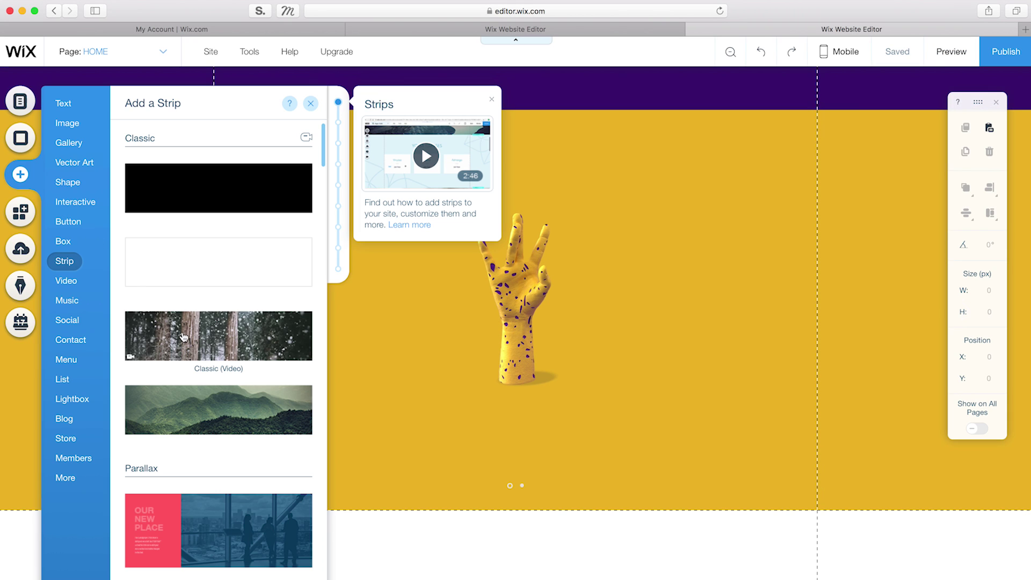
pyautogui.click(184, 337)
pyautogui.press('Return')
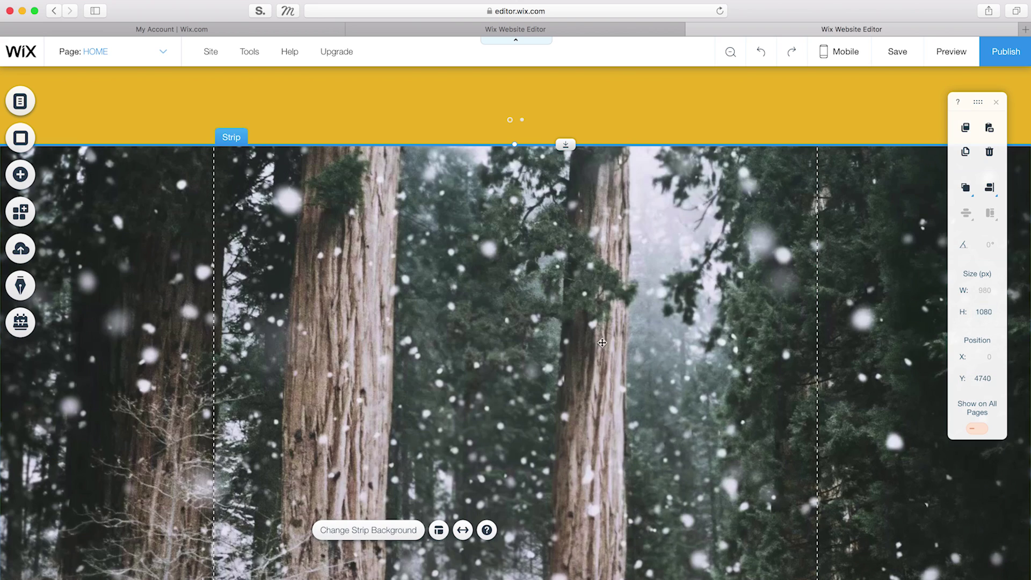
# Replace the new strip's snowy forest background with the blue-background video from your own videos
pyautogui.click(304, 116)
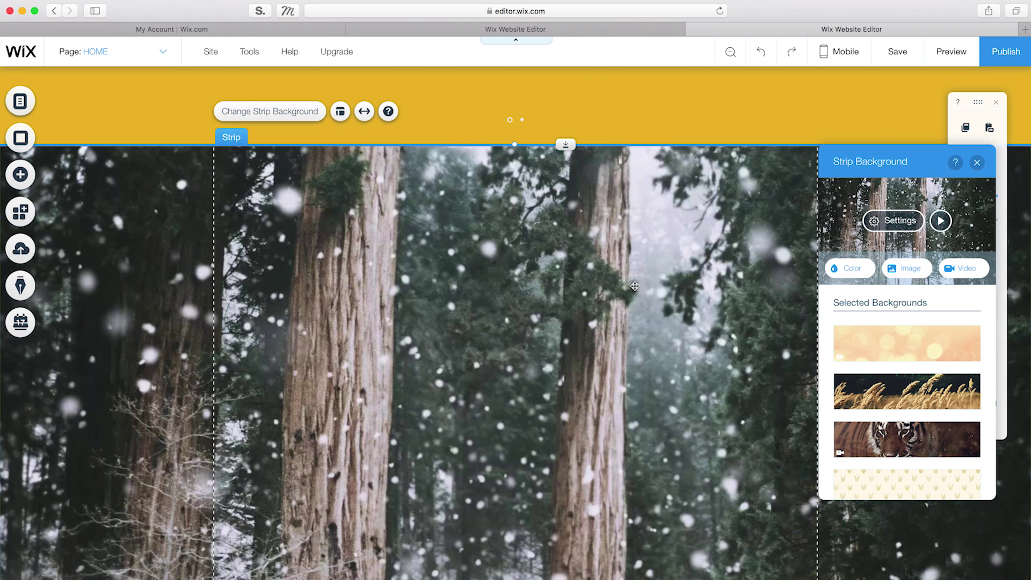
pyautogui.click(966, 268)
pyautogui.click(541, 277)
pyautogui.click(896, 540)
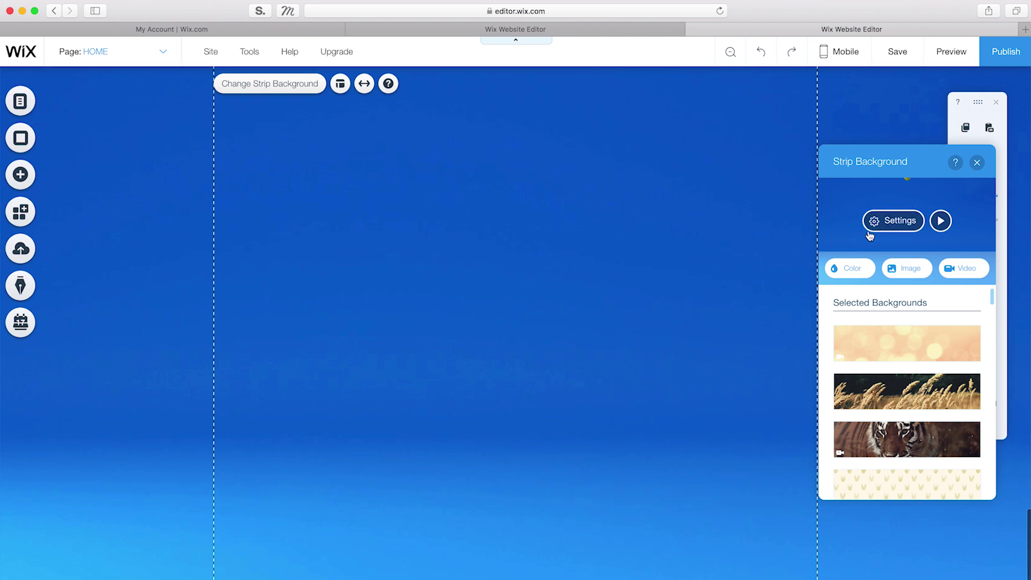
# Apply the Zoom-In scroll effect to the blue video strip's background and check the strip on the page
pyautogui.click(890, 228)
pyautogui.click(851, 492)
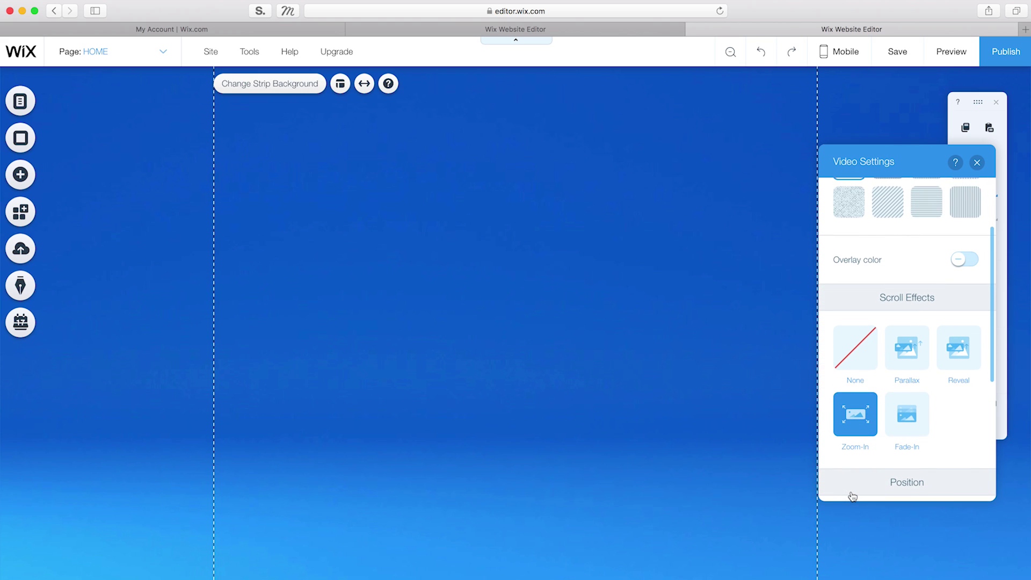
pyautogui.click(99, 246)
pyautogui.scroll(2, 98, 246)
pyautogui.scroll(-2, 98, 247)
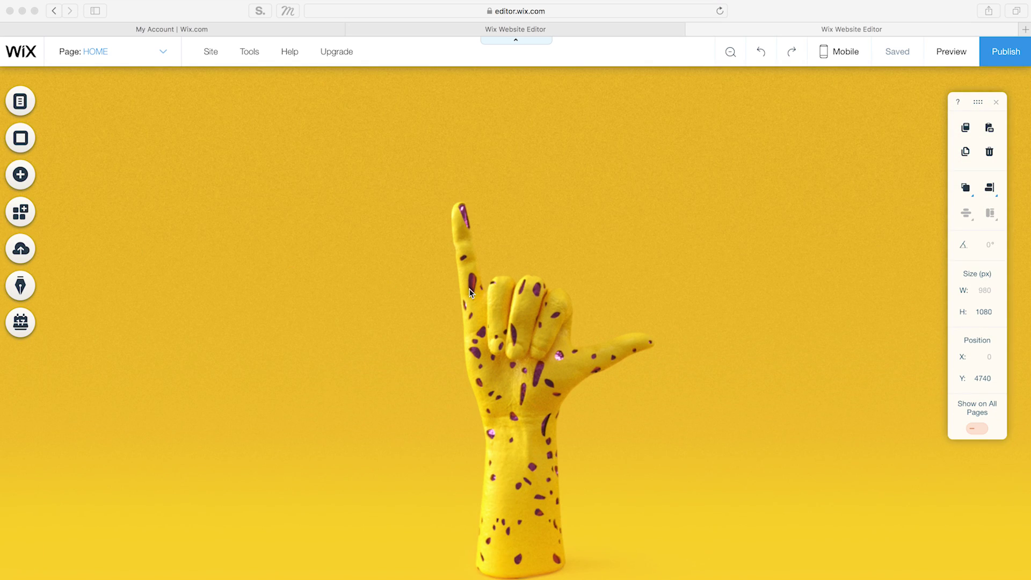
# Send the 1080 px yellow hand strip at Y 0 to the back of the stacking order
pyautogui.click(518, 290)
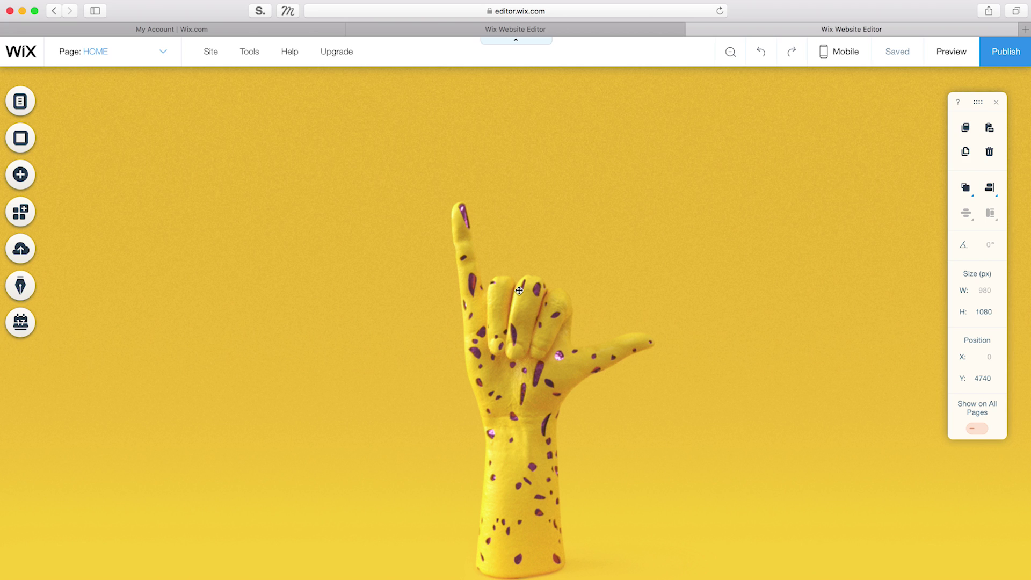
pyautogui.rightClick(519, 290)
pyautogui.moveTo(520, 293)
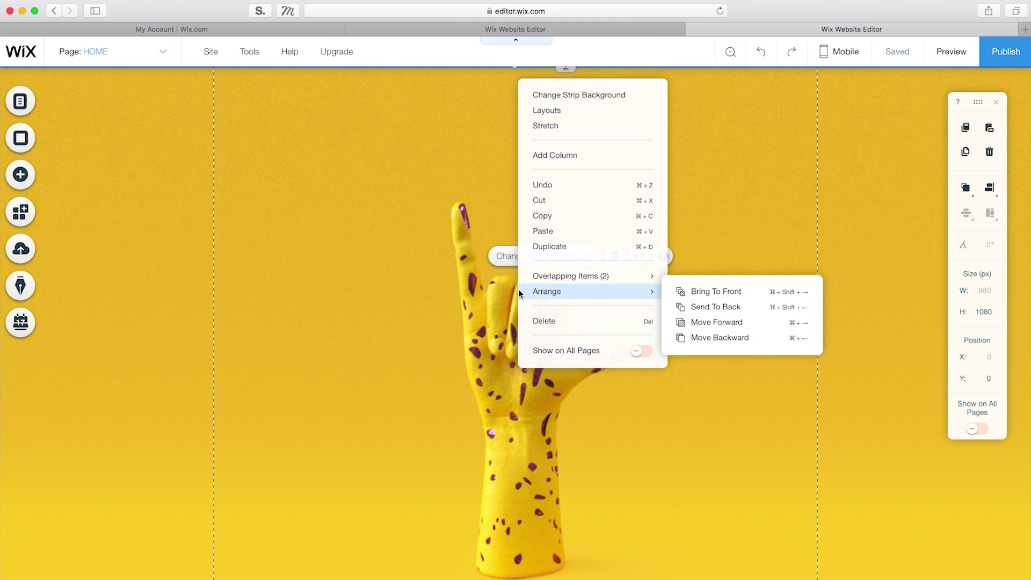
pyautogui.click(702, 307)
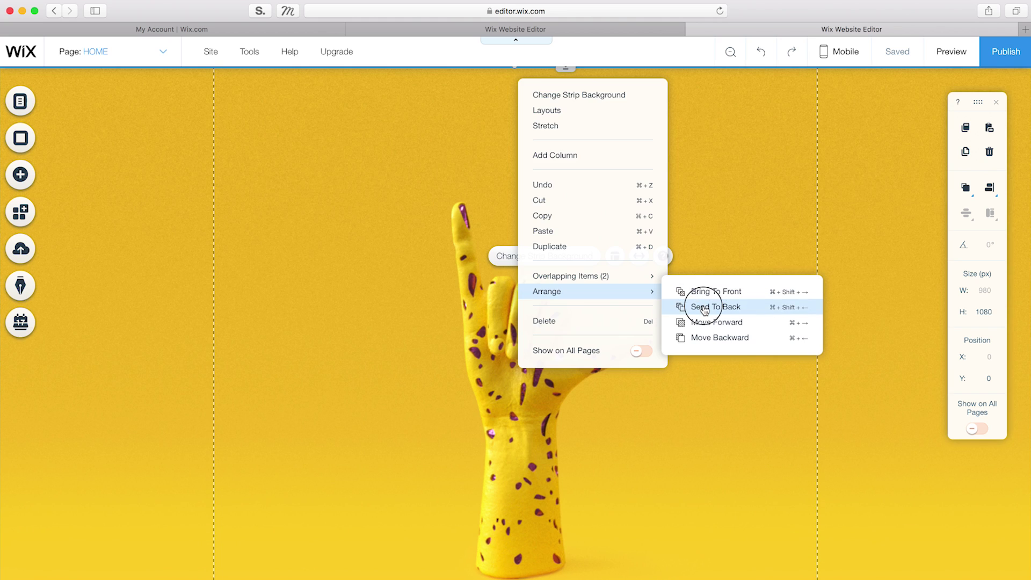
# Add a Page Title text over the yellow strip and set its theme to Huge Heading
pyautogui.click(446, 420)
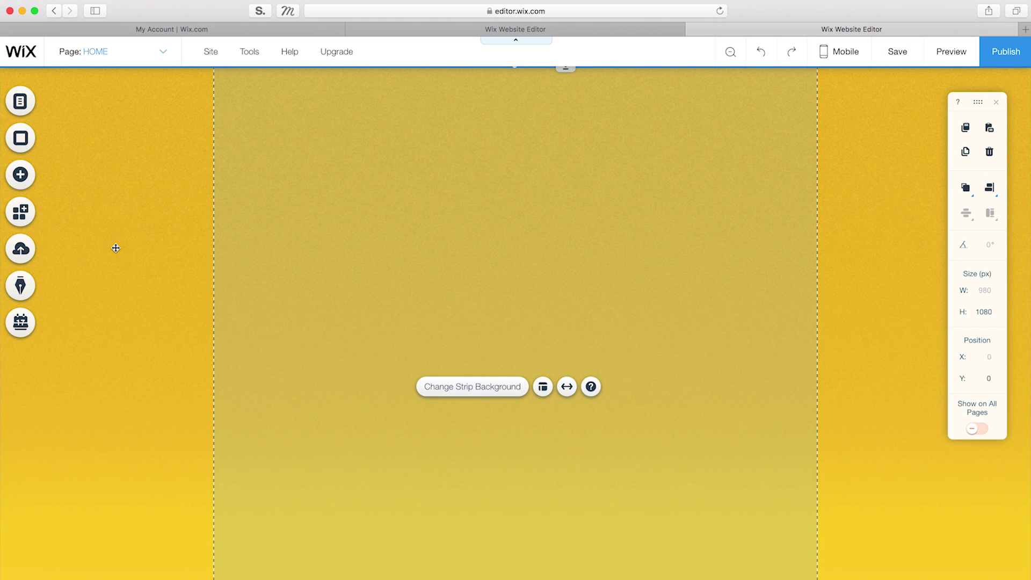
pyautogui.click(20, 175)
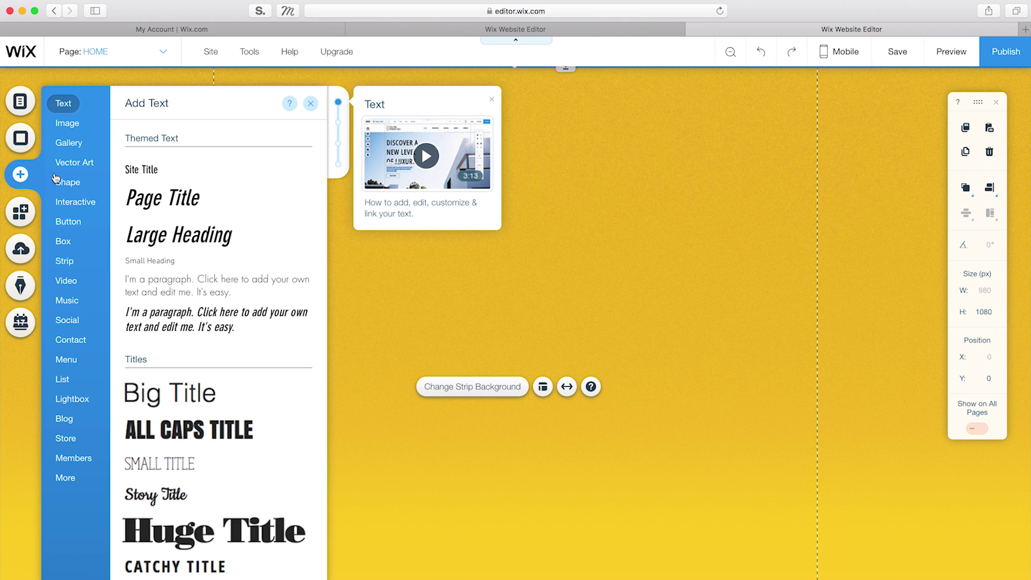
pyautogui.moveTo(163, 198); pyautogui.dragTo(514, 244)
pyautogui.doubleClick(514, 244)
pyautogui.click(786, 288)
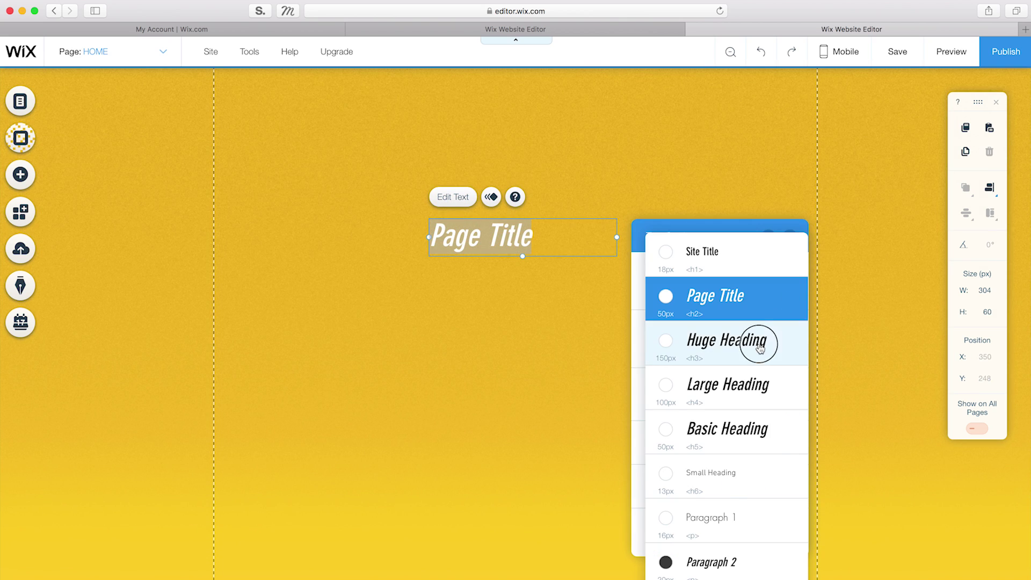
pyautogui.click(759, 341)
pyautogui.click(790, 239)
# Stretch the heading across the page from X 0 to about 985 px wide and turn on the rulers
pyautogui.moveTo(616, 327); pyautogui.dragTo(817, 315)
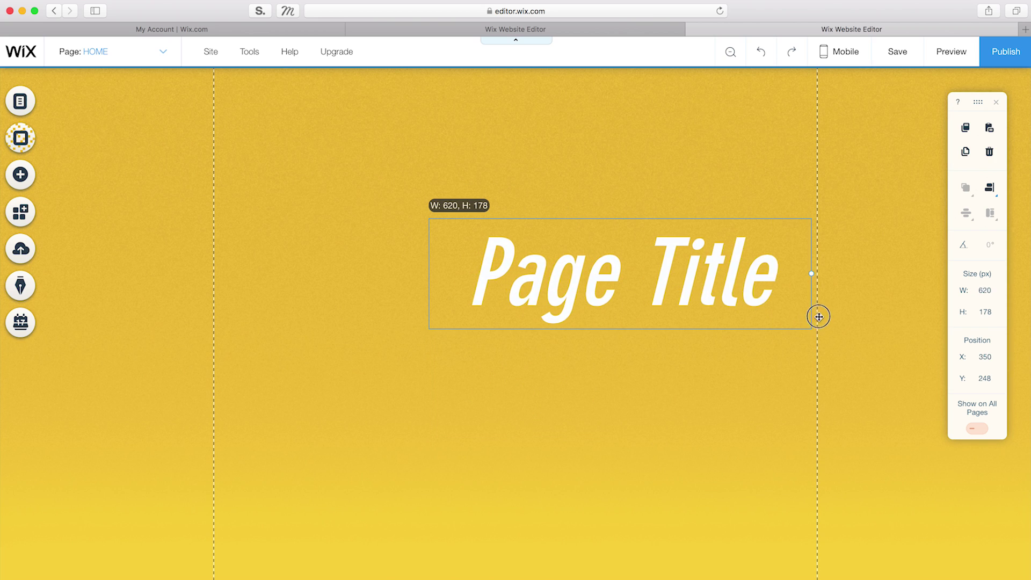
pyautogui.moveTo(430, 272); pyautogui.dragTo(211, 269)
pyautogui.click(249, 52)
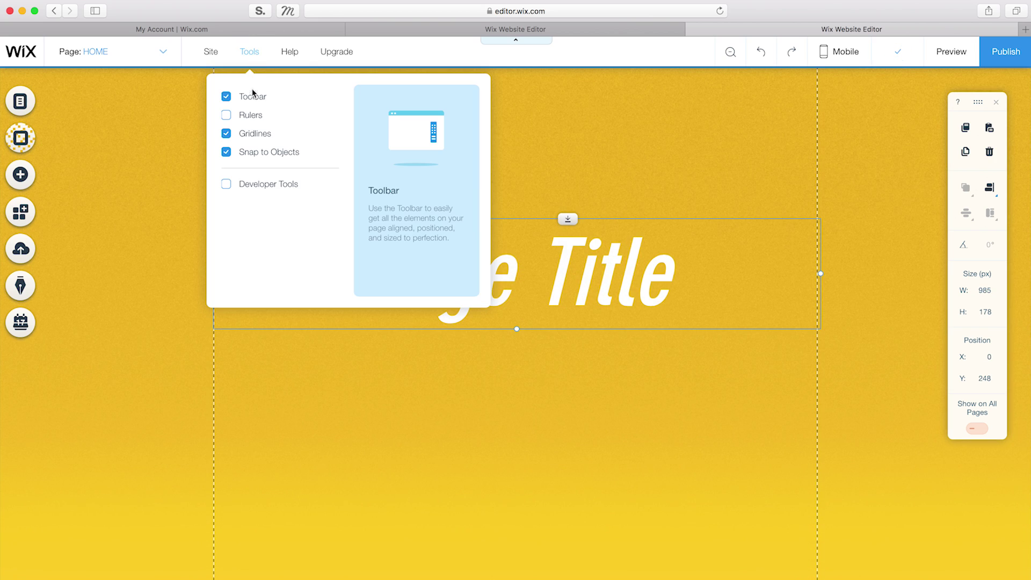
pyautogui.click(251, 116)
# Fit the heading to 980 px wide at Y 159 and change its text to PLAYGROUND
pyautogui.click(588, 295)
pyautogui.moveTo(587, 295); pyautogui.dragTo(592, 248)
pyautogui.moveTo(820, 218); pyautogui.dragTo(817, 221)
pyautogui.doubleClick(538, 217)
pyautogui.write('PLAYGROUND')
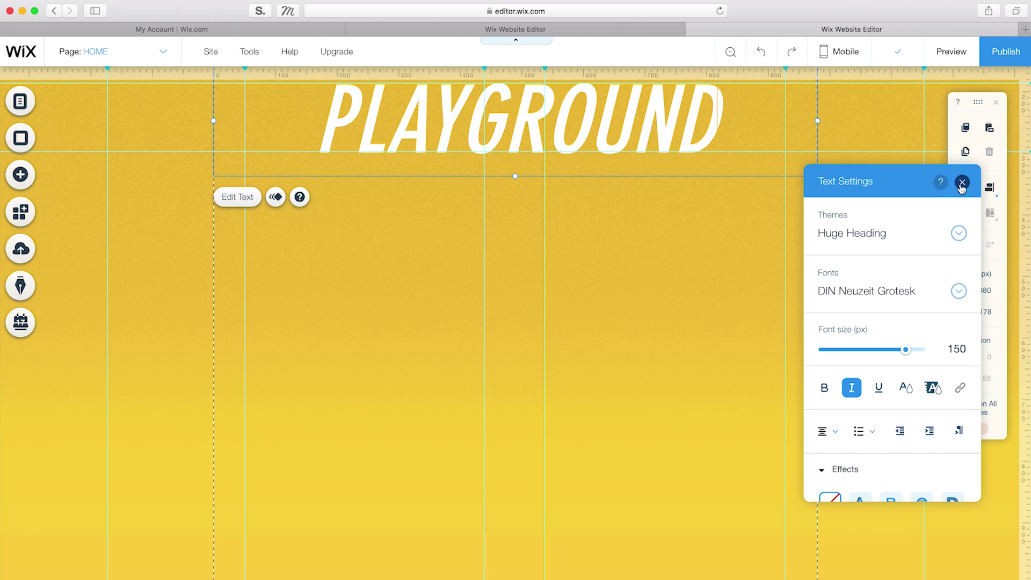
pyautogui.press('Escape')
pyautogui.scroll(1, 695, 305)
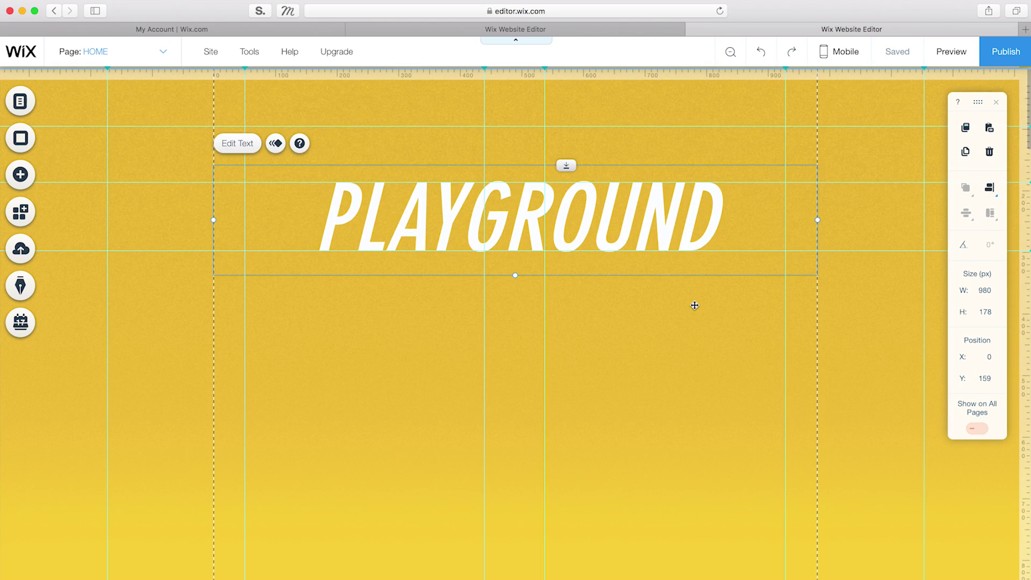
# Send the plain yellow strip behind the PLAYGROUND heading to the back of the stacking order
pyautogui.click(678, 356)
pyautogui.rightClick(678, 356)
pyautogui.moveTo(809, 291)
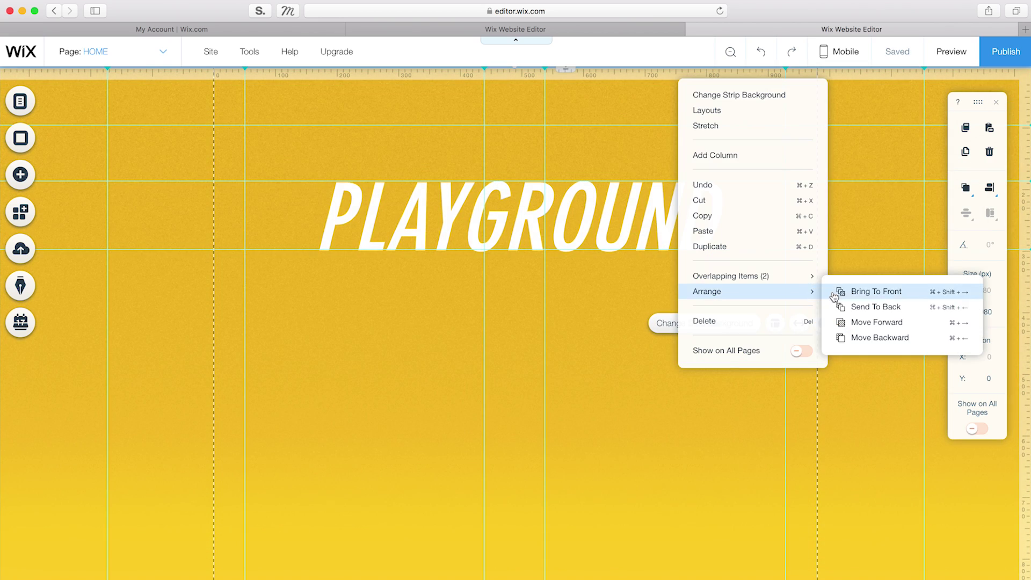
pyautogui.click(862, 307)
pyautogui.click(852, 405)
pyautogui.scroll(-6, 524, 424)
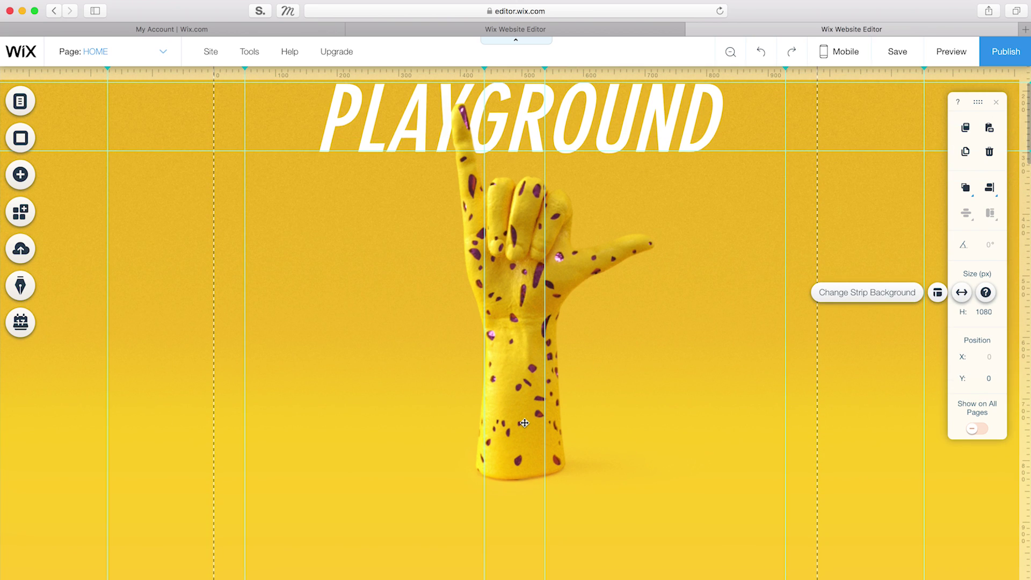
# Add a Page Title text below the hand and center its alignment
pyautogui.click(21, 175)
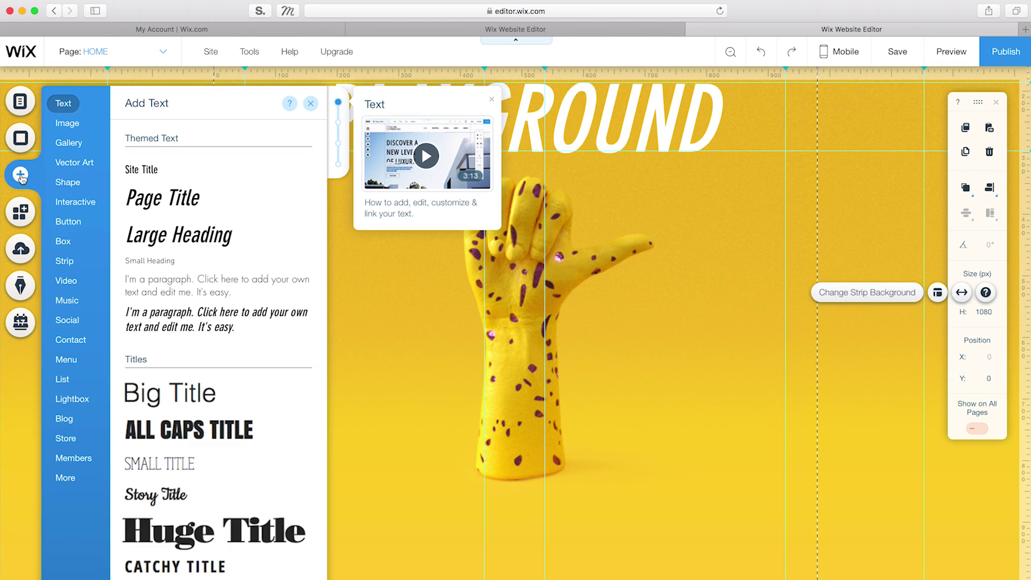
pyautogui.moveTo(172, 207); pyautogui.dragTo(479, 527)
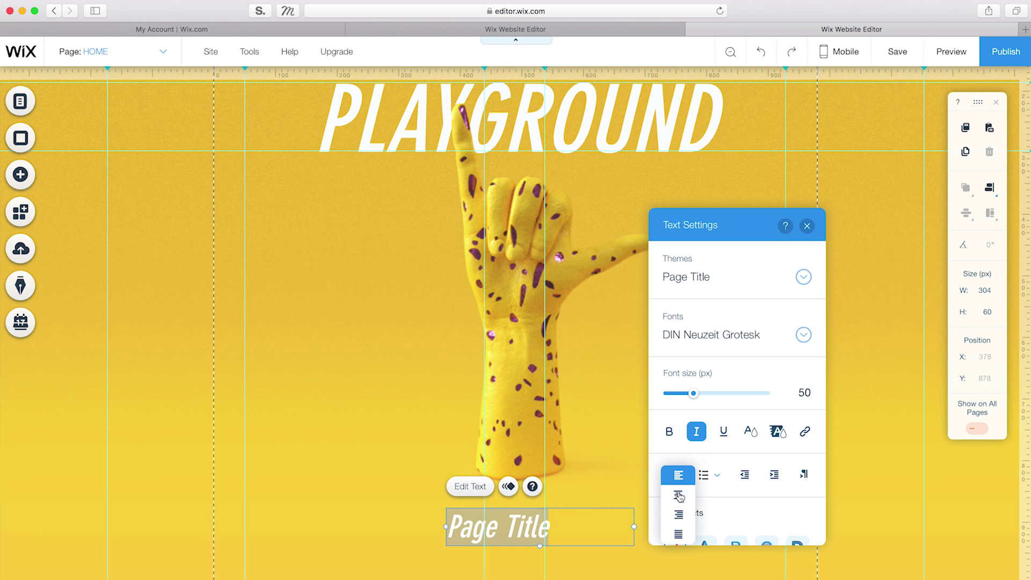
pyautogui.click(807, 228)
# Resize the lower title to 879 px wide at X 50, Y 876 and change its text to PUSH THE LIMITS
pyautogui.scroll(-3, 621, 563)
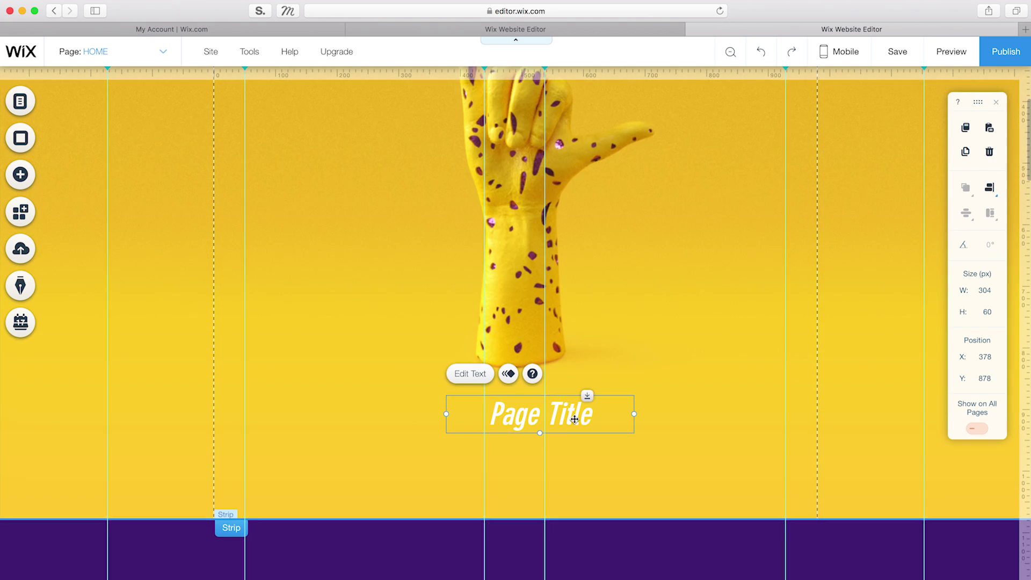
pyautogui.moveTo(558, 422); pyautogui.dragTo(548, 421)
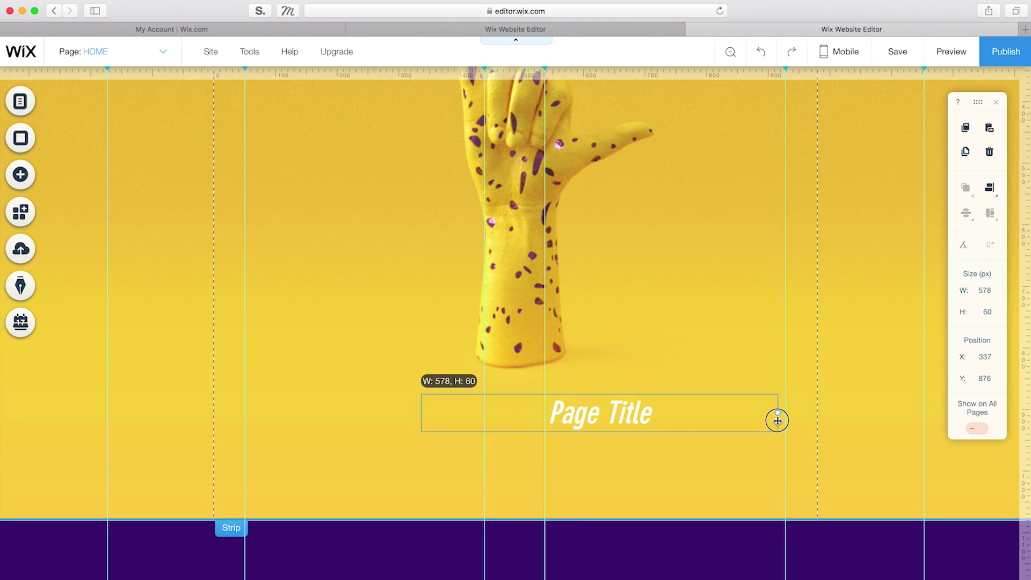
pyautogui.doubleClick(526, 413)
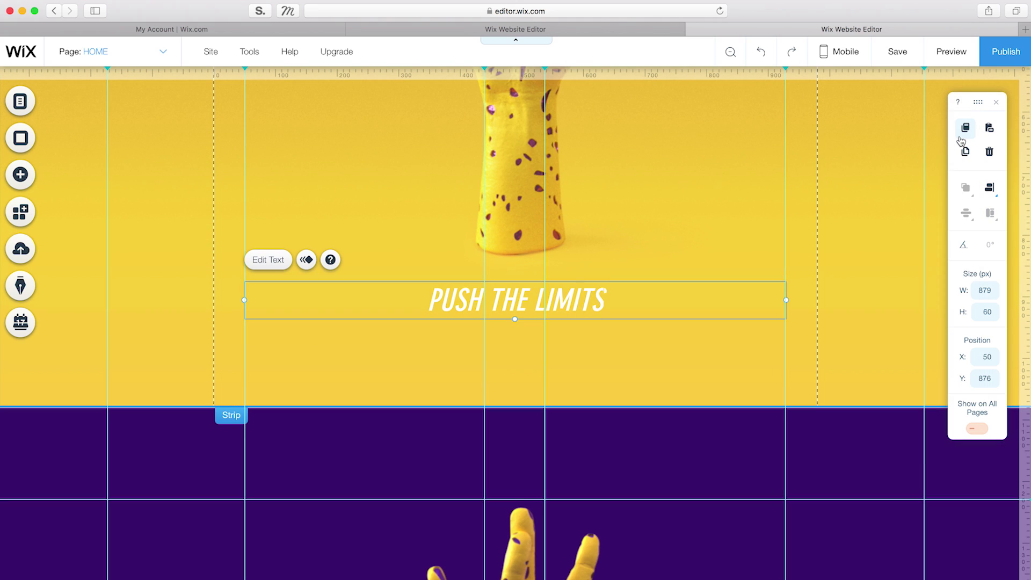
# Add a downward chevron from the Arrows basic shapes, white and 30 by 15 px, below PUSH THE LIMITS at X 475, Y 950
pyautogui.click(23, 182)
pyautogui.click(63, 182)
pyautogui.scroll(-2, 215, 349)
pyautogui.click(228, 428)
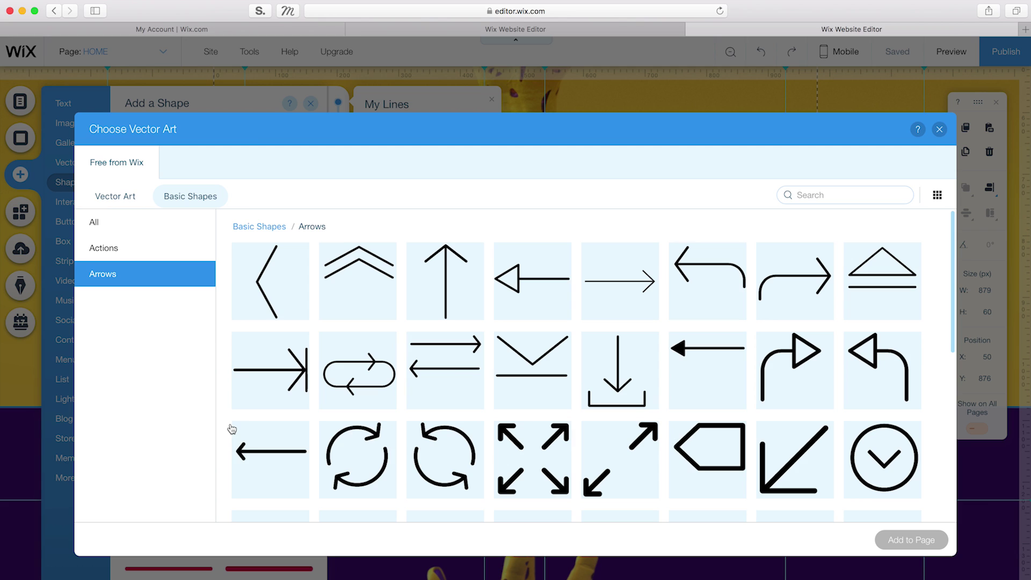
pyautogui.scroll(-3, 474, 413)
pyautogui.scroll(-3, 475, 413)
pyautogui.click(359, 322)
pyautogui.click(912, 540)
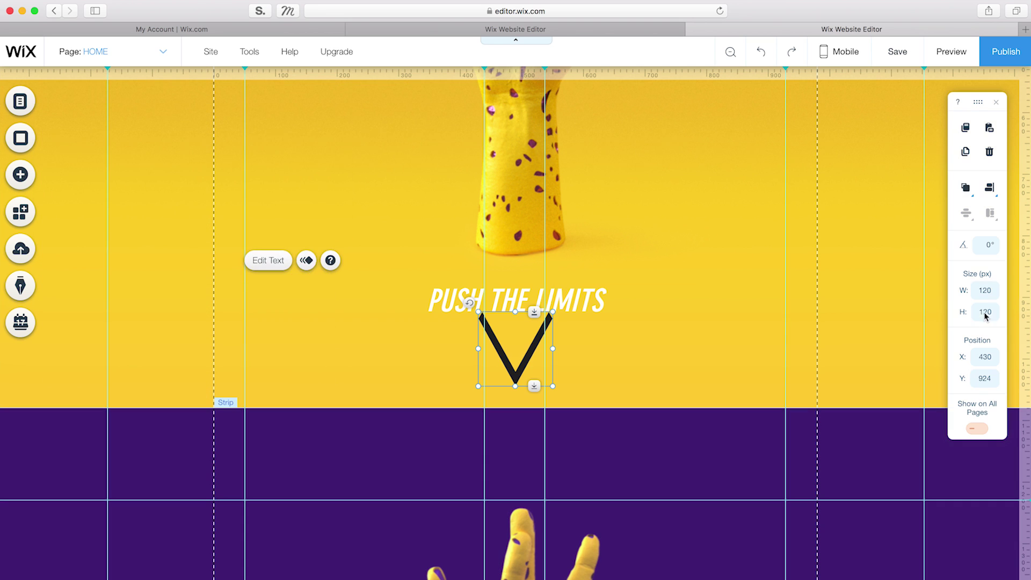
pyautogui.click(610, 291)
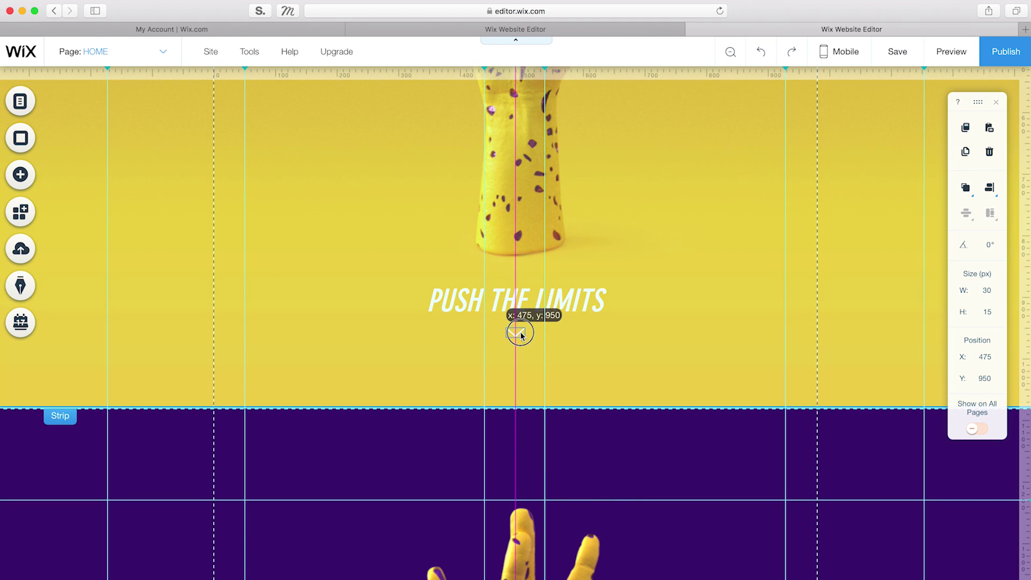
# Place a text button beside the hand, label it CONTACTS and rotate it to 270°
pyautogui.scroll(5, 694, 232)
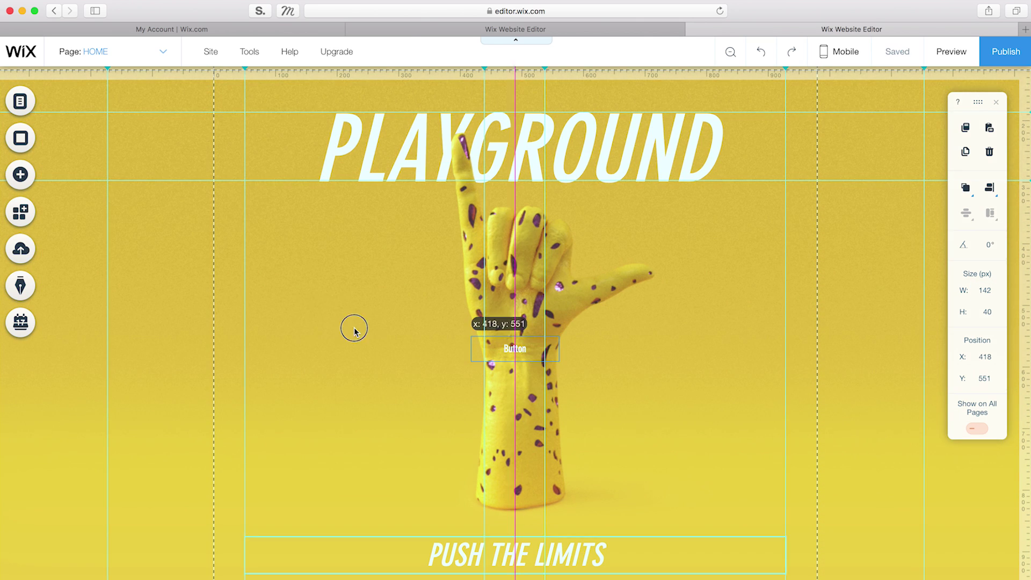
pyautogui.moveTo(495, 323); pyautogui.dragTo(322, 324)
pyautogui.click(322, 290)
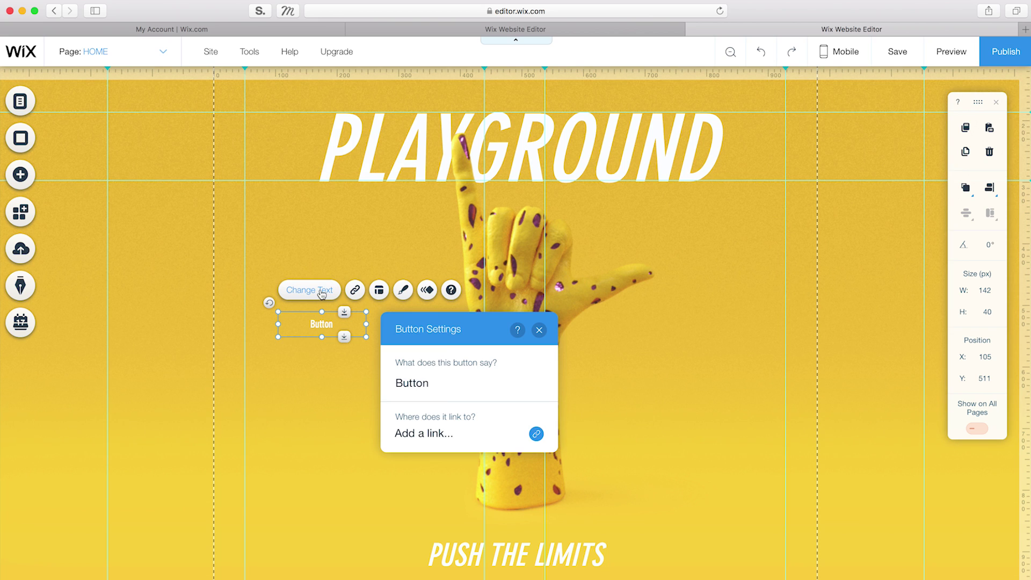
pyautogui.moveTo(269, 302); pyautogui.dragTo(313, 388)
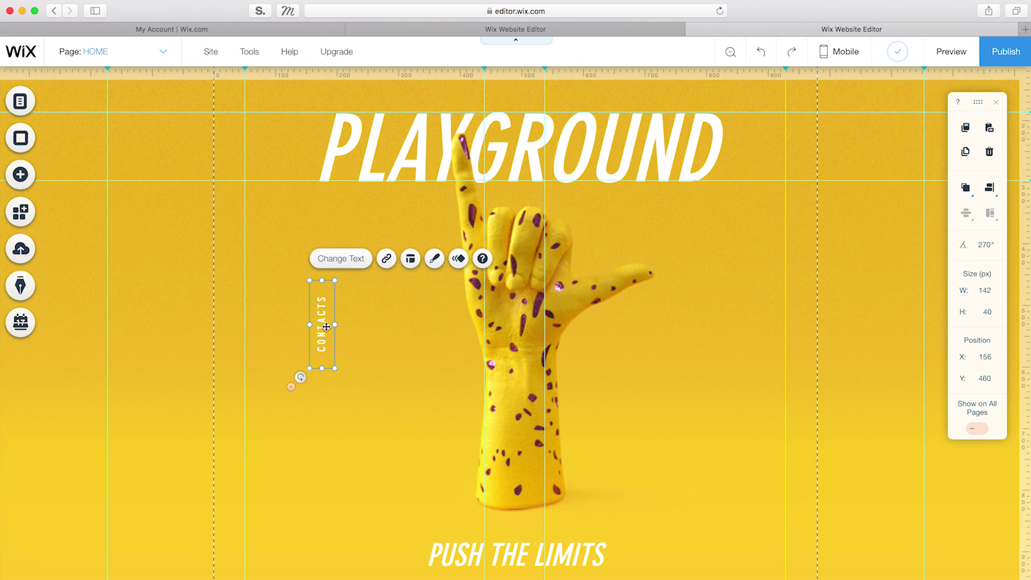
# Move the CONTACTS button outside the page gridlines and pin it to the screen's middle-left edge with a larger horizontal offset
pyautogui.moveTo(326, 327); pyautogui.dragTo(174, 350)
pyautogui.rightClick(173, 329)
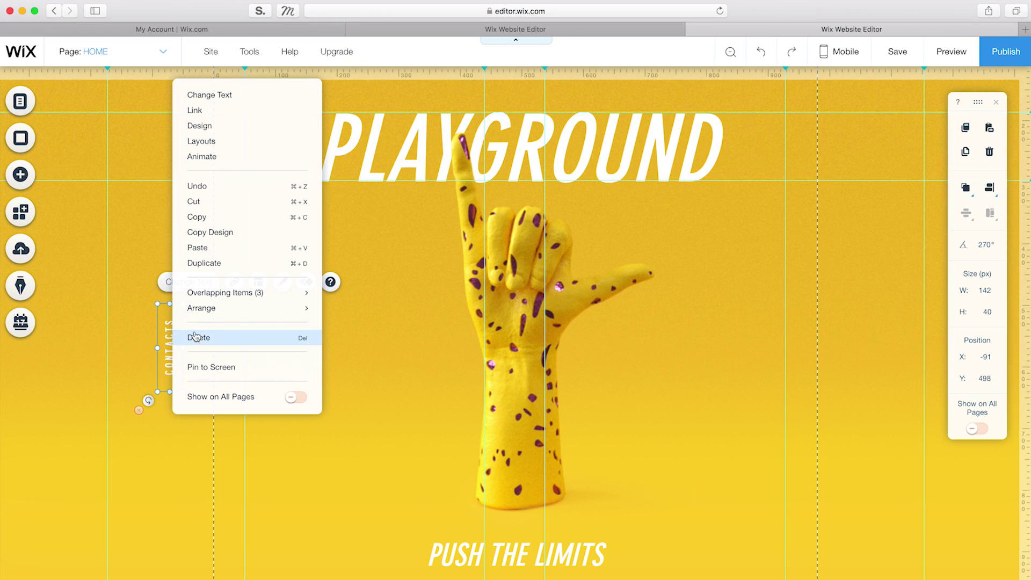
pyautogui.click(257, 371)
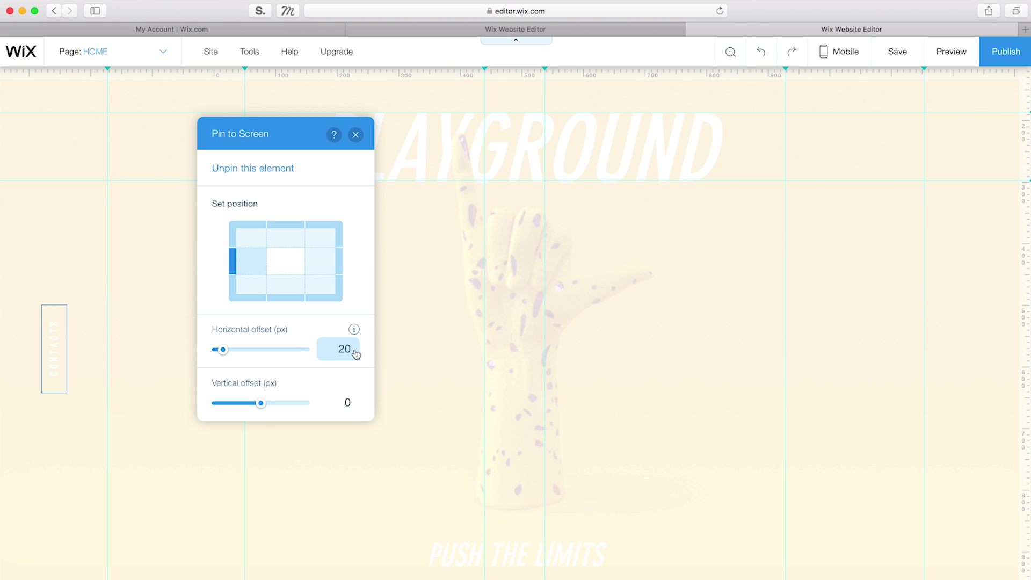
pyautogui.click(356, 135)
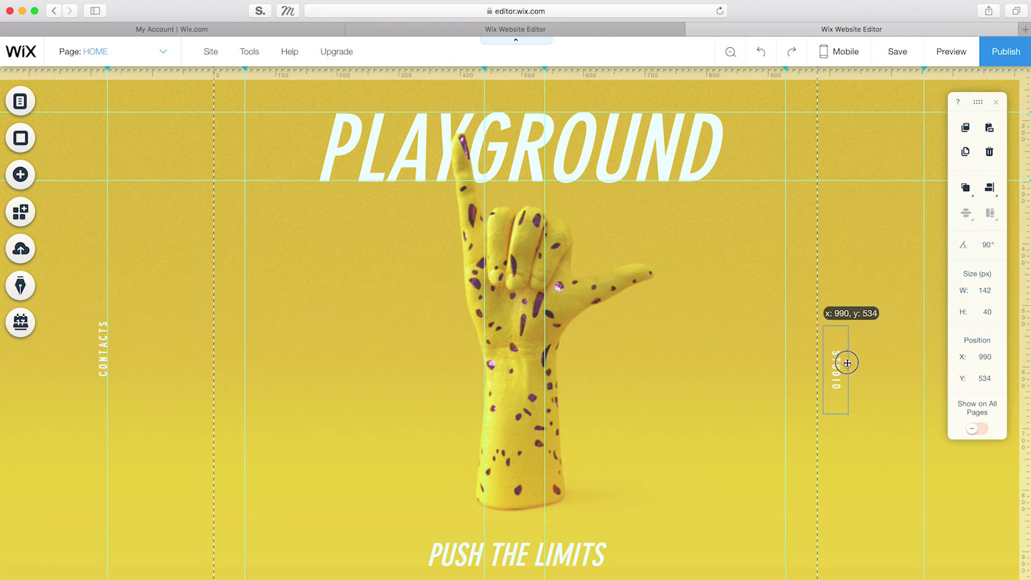
# Place a STUDIO button rotated 90° opposite CONTACTS and pin it to the screen's middle-right edge with a 100 px horizontal offset
pyautogui.rightClick(847, 363)
pyautogui.click(881, 366)
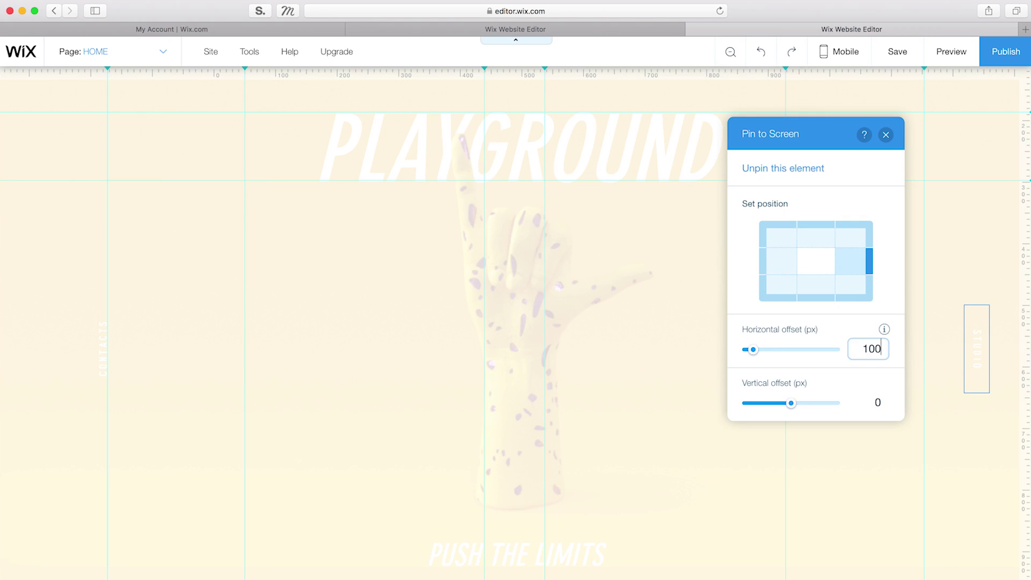
pyautogui.click(850, 367)
# Preview the homepage to check how the heading, hand and pinned buttons behave on scrolling, and return to the editor
pyautogui.click(949, 62)
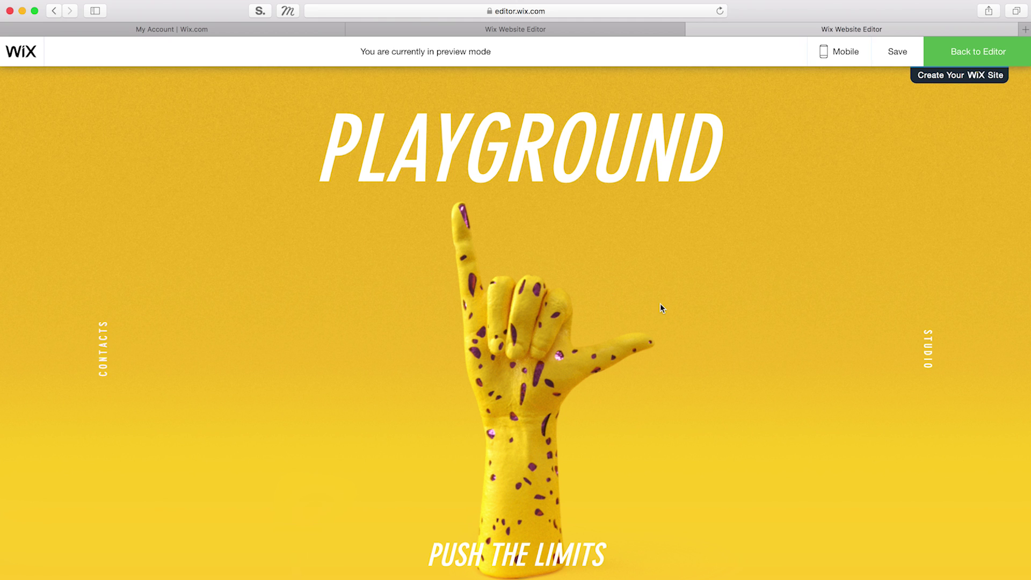
pyautogui.scroll(2, 660, 308)
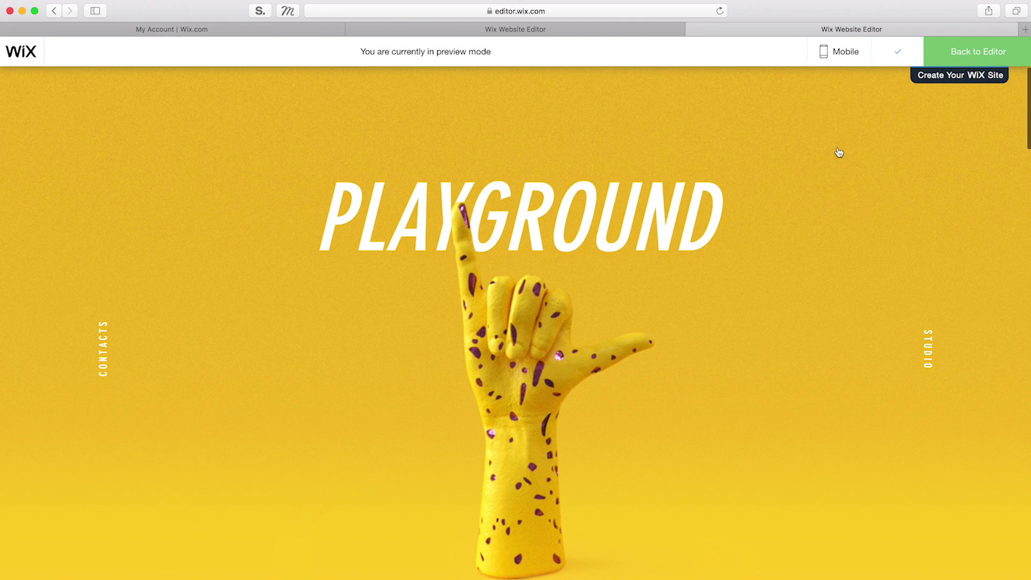
pyautogui.press('super+shift+p')
# Add Site Title text to the header and build a WIX STUDIO logo with a dark line between the two words
pyautogui.click(25, 177)
pyautogui.click(146, 175)
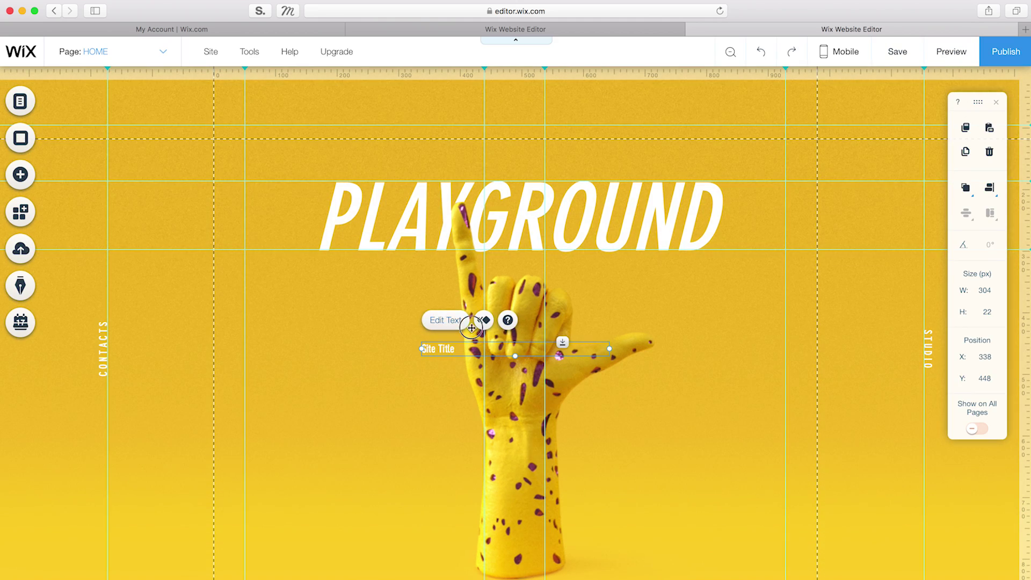
pyautogui.moveTo(505, 347); pyautogui.dragTo(526, 163)
pyautogui.click(521, 125)
pyautogui.click(521, 126)
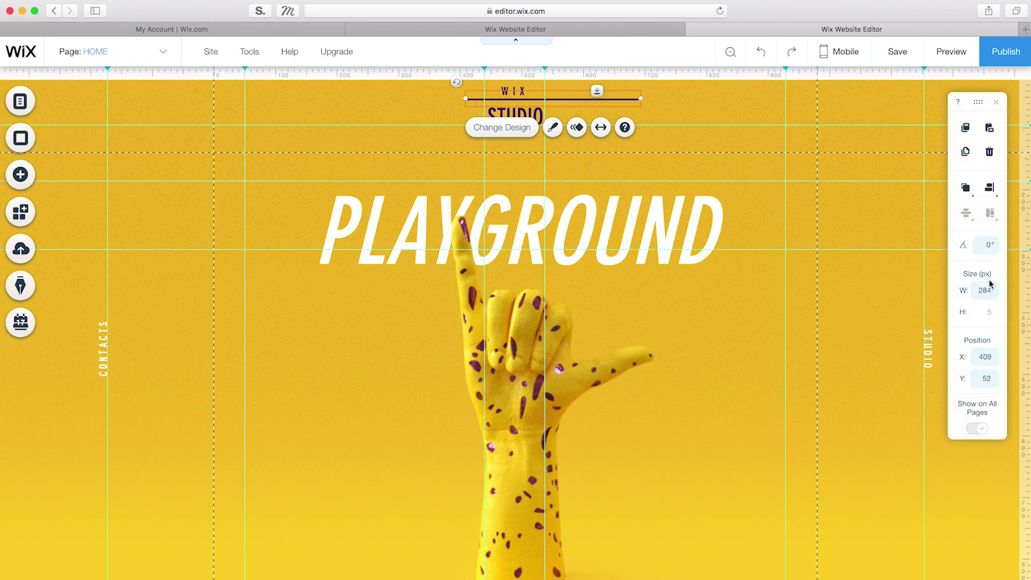
# Add the social bar with plain grey icons to the header beside the logo at X 625, Y 34
pyautogui.click(20, 175)
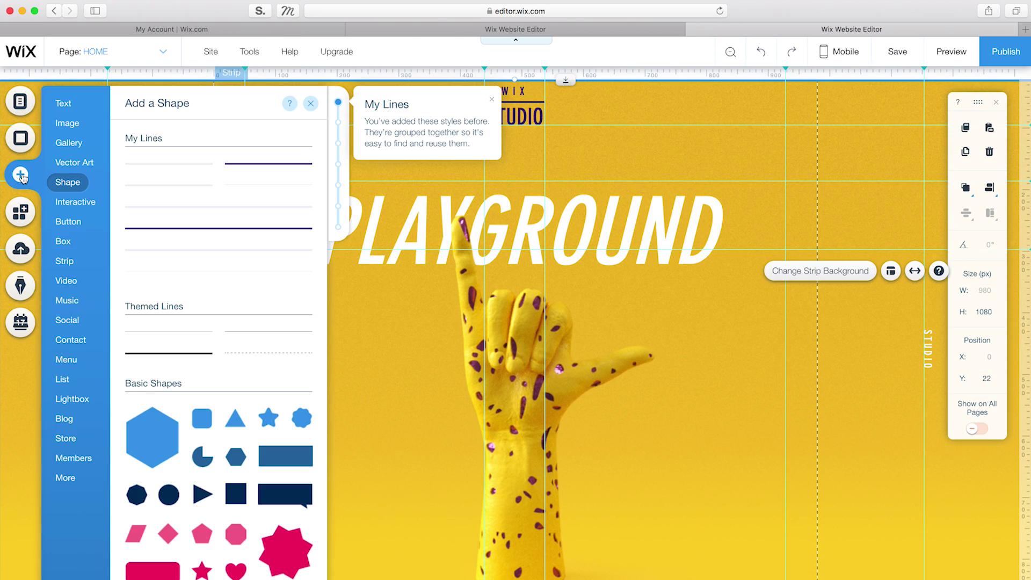
pyautogui.click(71, 322)
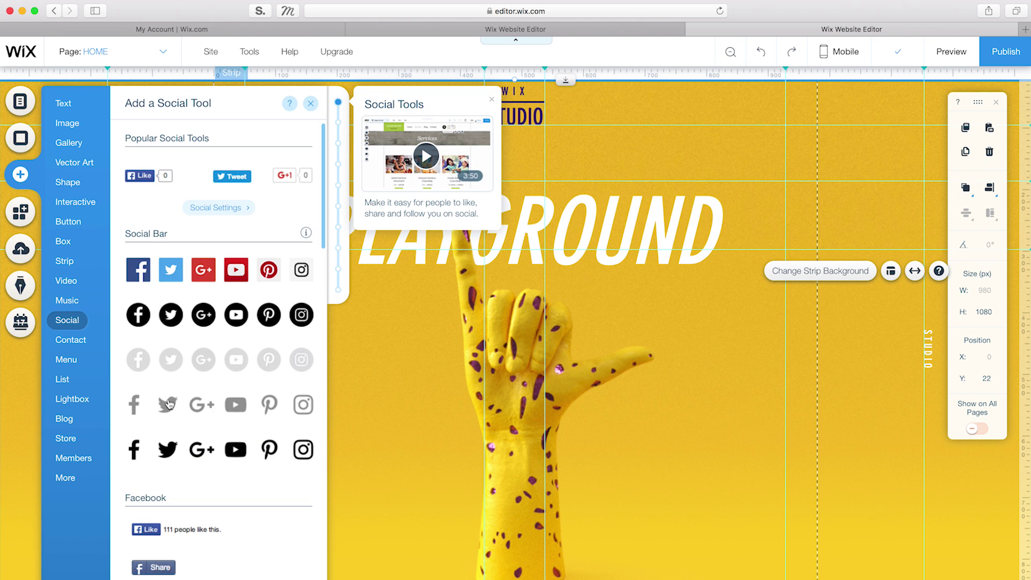
pyautogui.moveTo(168, 404); pyautogui.dragTo(712, 105)
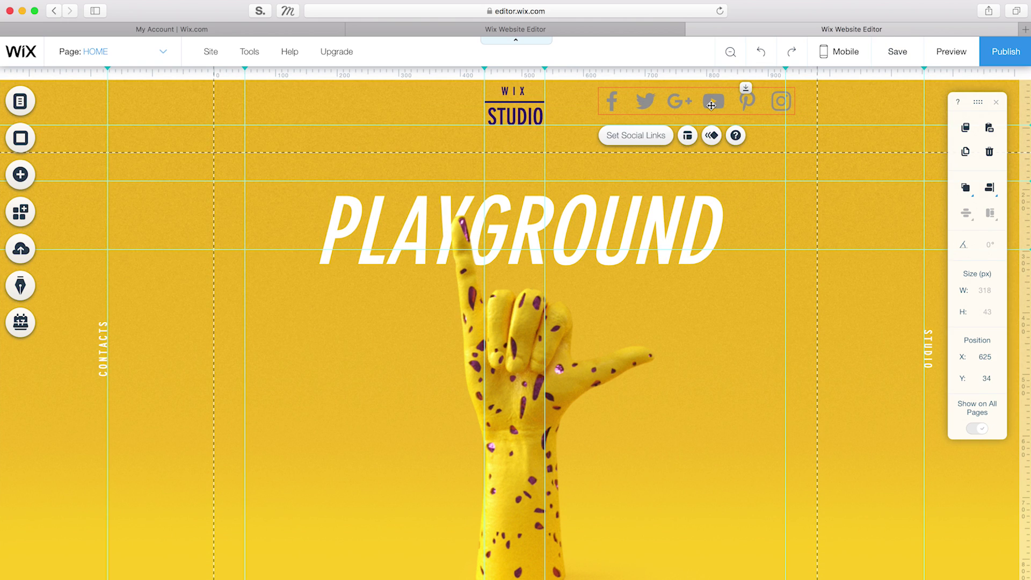
# Remove the Google+, YouTube and Twitter icons from the social bar and move Instagram ahead of Pinterest
pyautogui.click(650, 138)
pyautogui.click(347, 263)
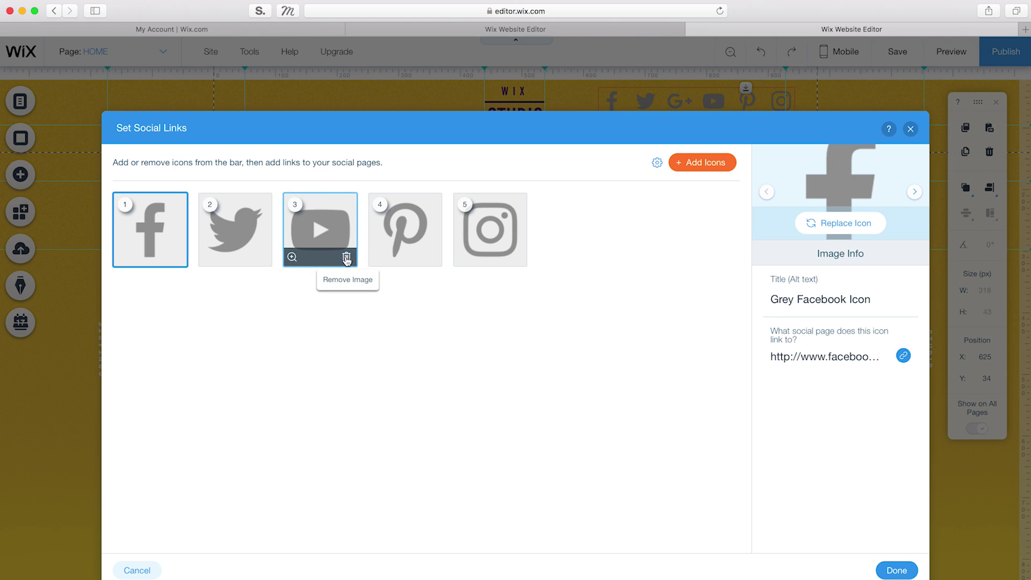
pyautogui.click(347, 263)
pyautogui.click(261, 262)
pyautogui.moveTo(322, 233); pyautogui.dragTo(226, 231)
# Replace the grey Facebook icon with the free White Facebook Icon
pyautogui.click(817, 223)
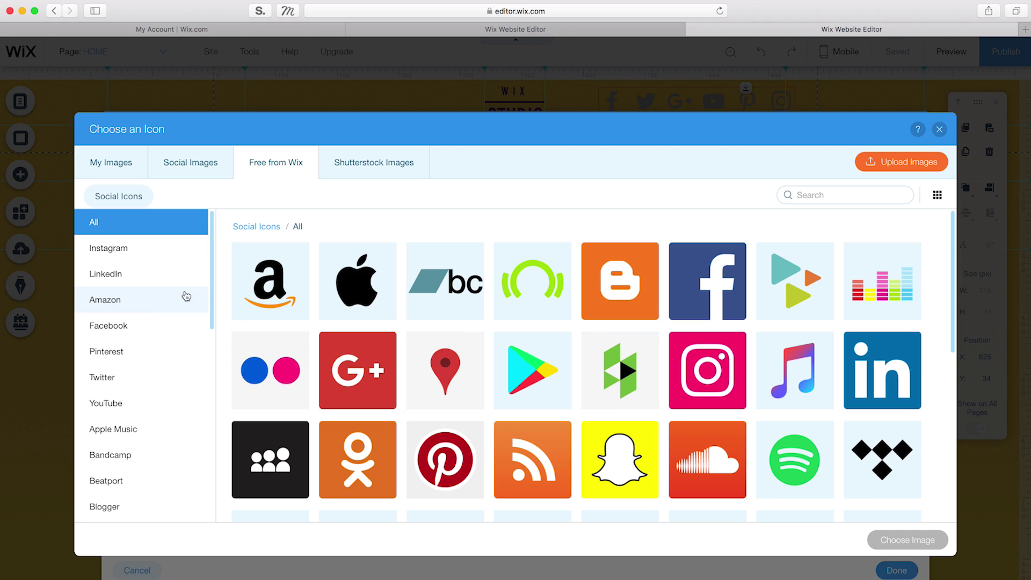
pyautogui.click(125, 326)
pyautogui.doubleClick(795, 281)
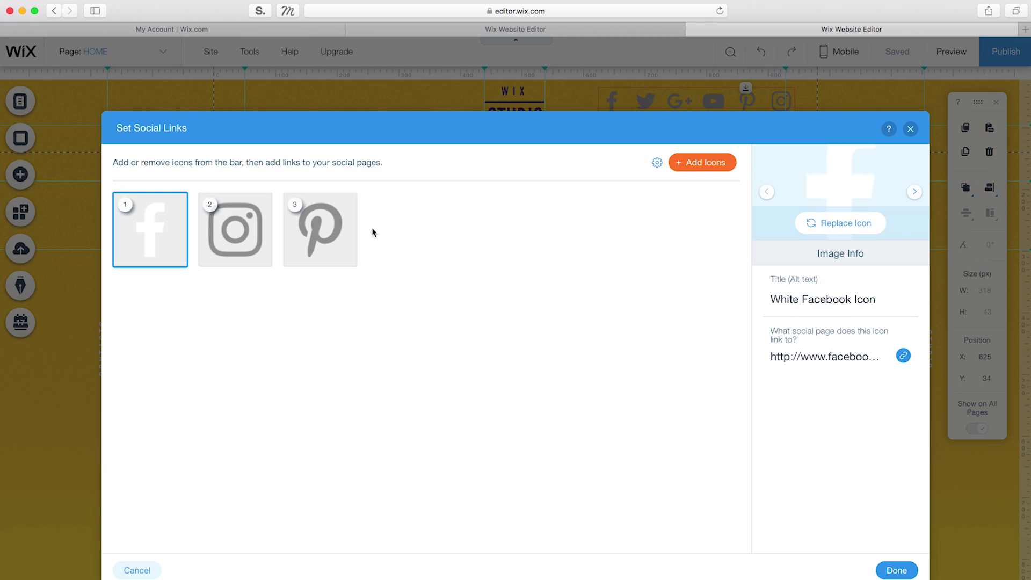
# Replace the grey Instagram icon with the free White Instagram Icon
pyautogui.click(235, 230)
pyautogui.click(838, 221)
pyautogui.click(109, 248)
pyautogui.doubleClick(875, 298)
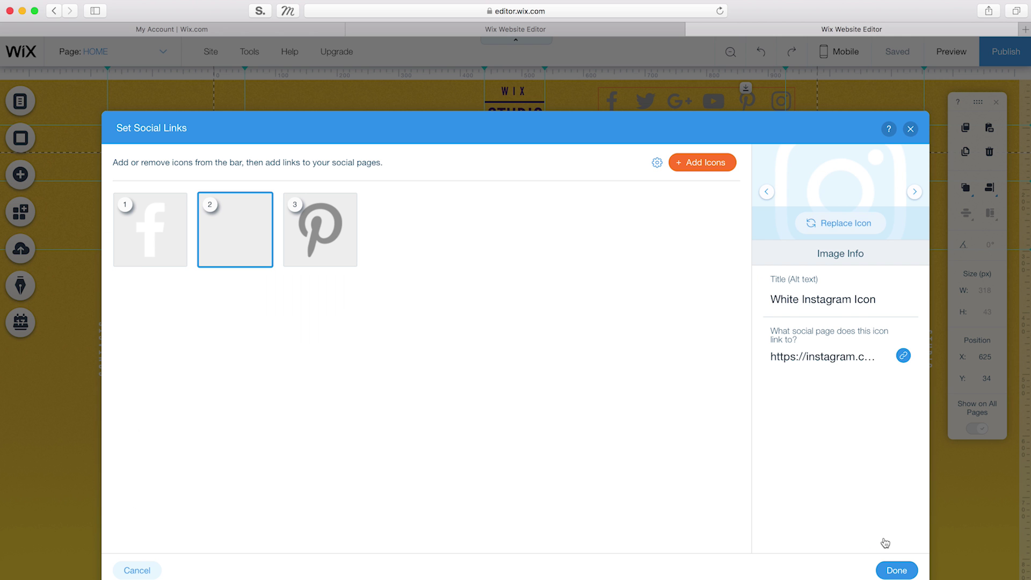
# Replace the grey Pinterest icon with the free white Pinterest icon and finish setting the header's social links
pyautogui.click(322, 230)
pyautogui.click(857, 228)
pyautogui.click(106, 351)
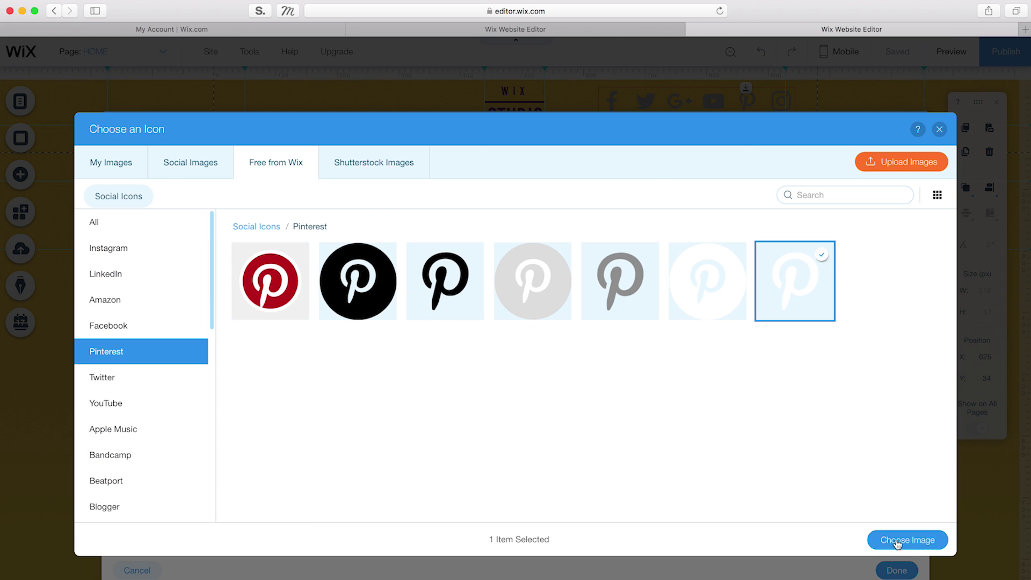
pyautogui.click(898, 541)
pyautogui.click(897, 570)
# Set the social bar's icon size to 23 px and move the bar to X 840, Y 45 in the header
pyautogui.click(687, 136)
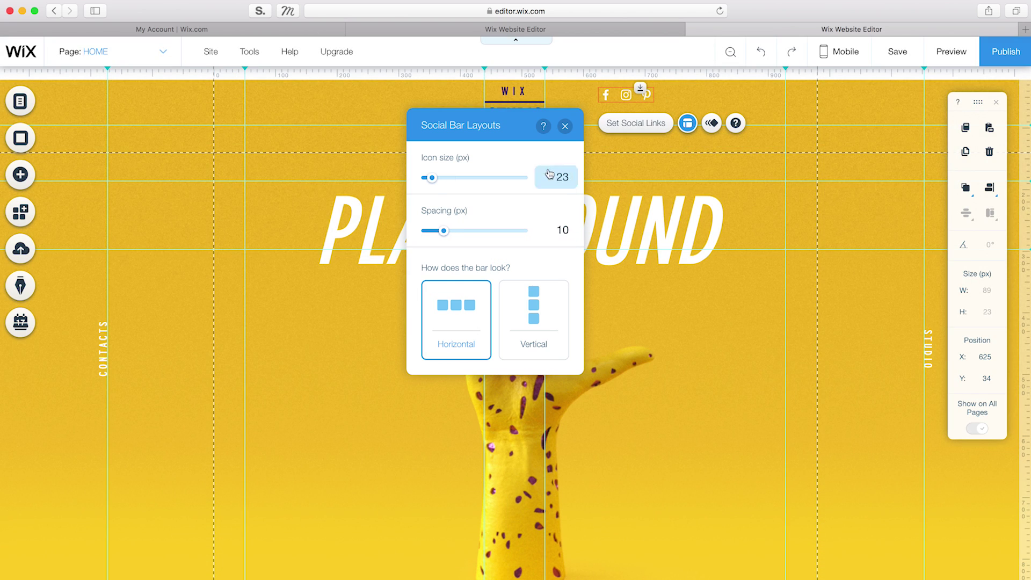
pyautogui.click(565, 127)
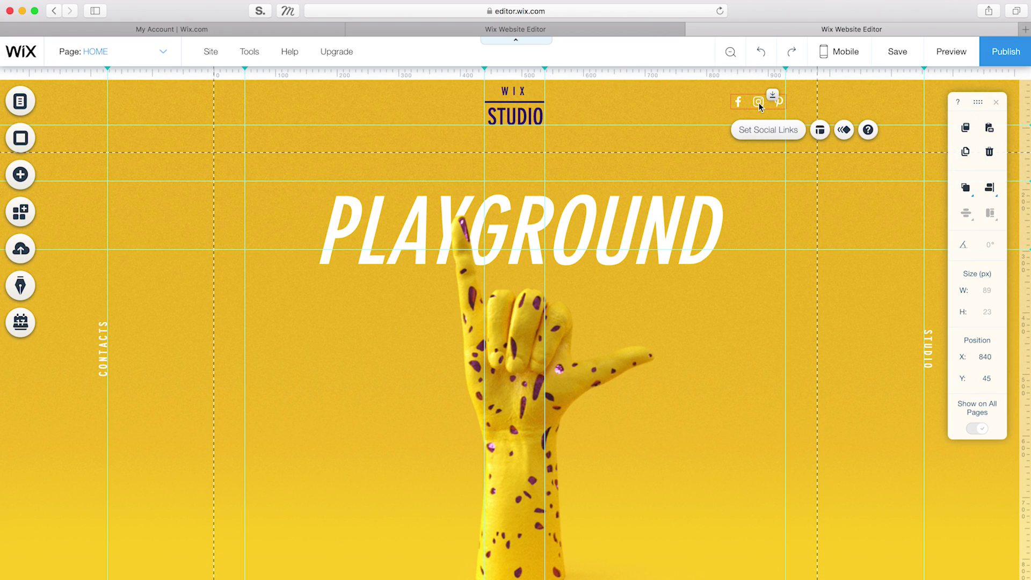
# Add the Page Title text "DESIGNED WITH WIX MADE WITH PRIDE" to the purple strip and place a white line beneath it at X 50, Y 1387
pyautogui.click(21, 174)
pyautogui.click(63, 103)
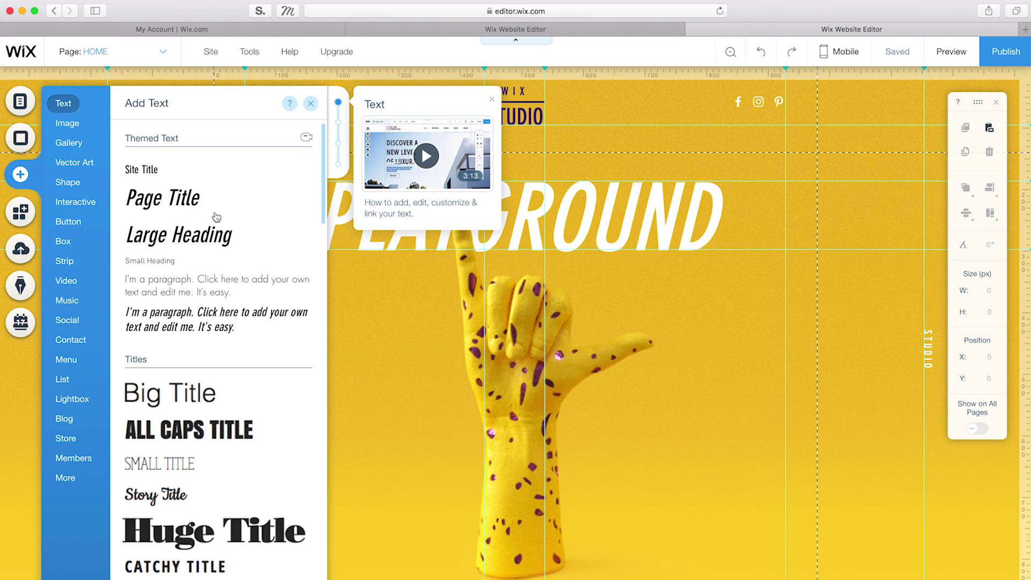
pyautogui.scroll(-10, 391, 395)
pyautogui.moveTo(167, 200); pyautogui.dragTo(293, 347)
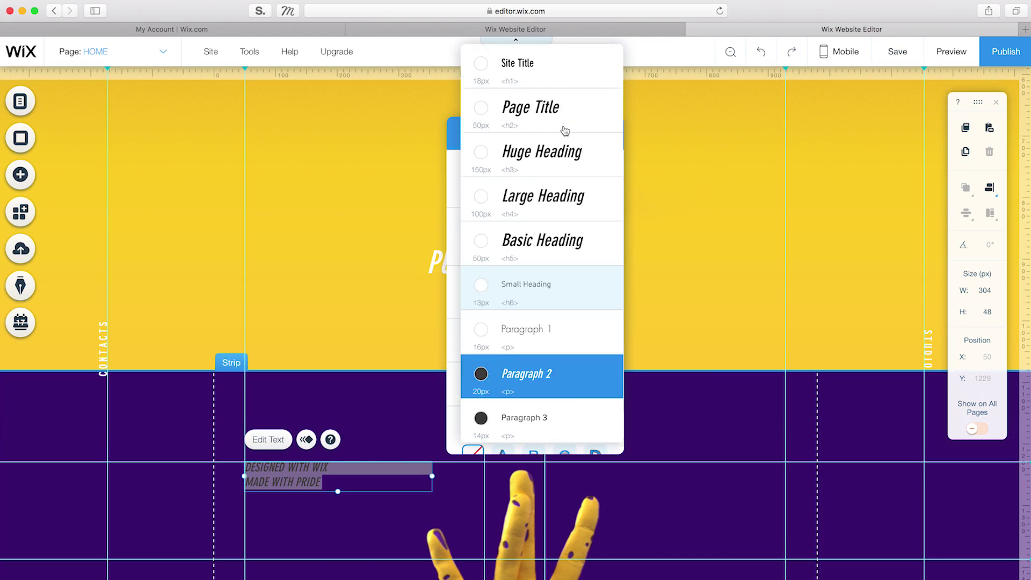
pyautogui.click(565, 130)
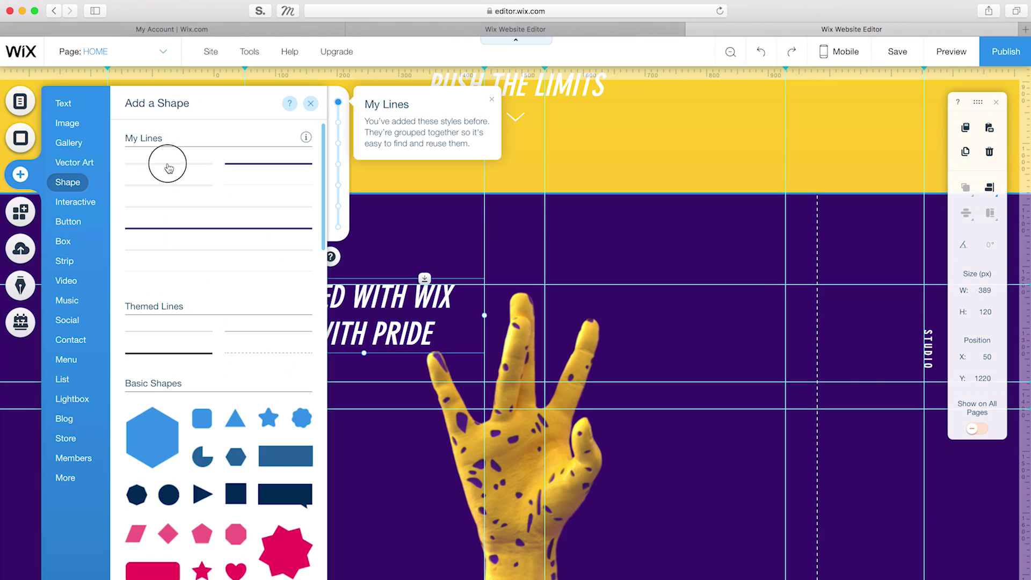
pyautogui.moveTo(161, 166); pyautogui.dragTo(333, 391)
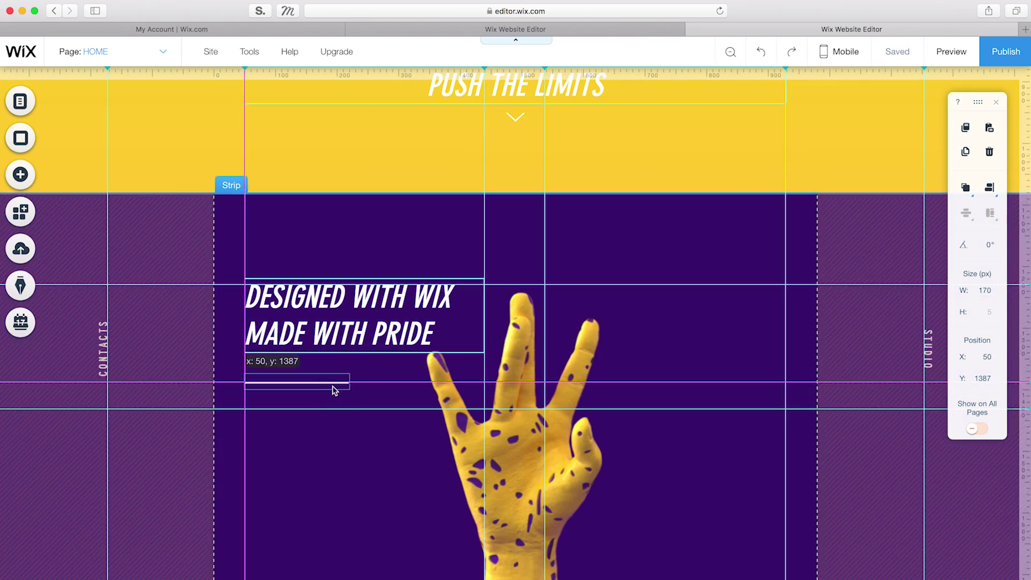
# Send the yellow strip around the small hand image to the back
pyautogui.scroll(-10, 136, 229)
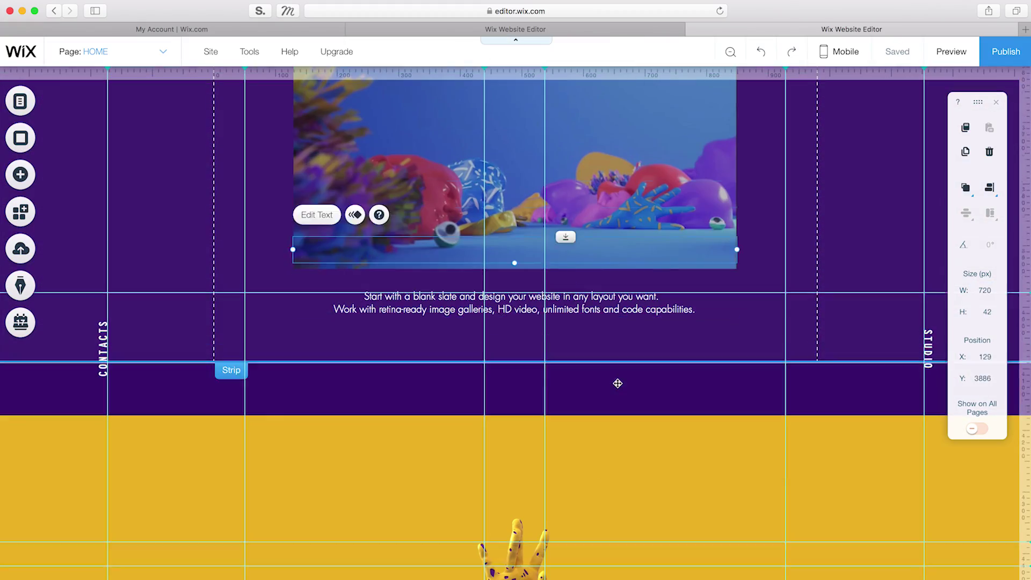
pyautogui.scroll(-5, 618, 383)
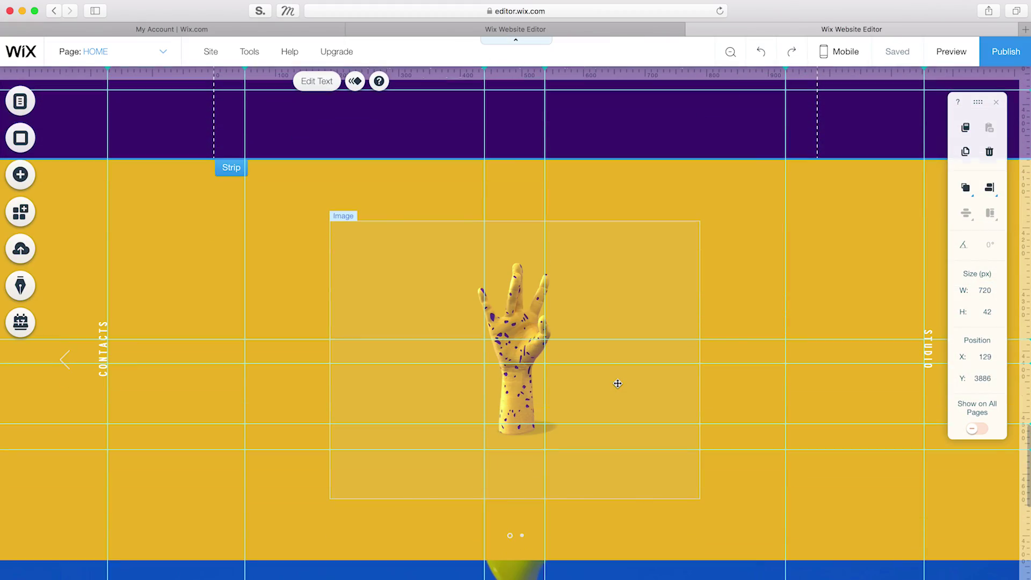
pyautogui.rightClick(749, 260)
pyautogui.moveTo(774, 472)
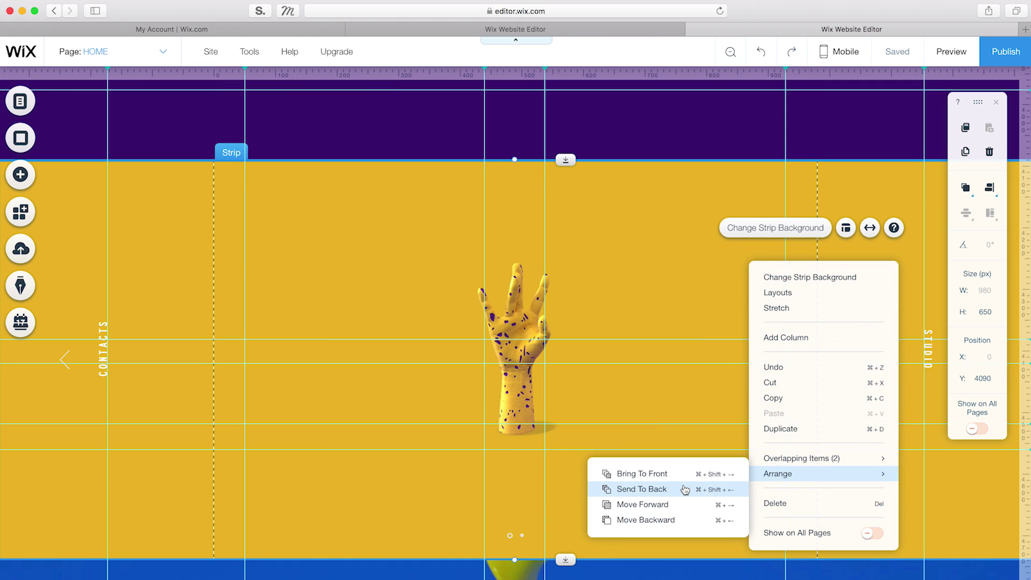
pyautogui.click(684, 490)
# Add a centred white paragraph beginning "I'm always looking for a better way to showcase my work" below the EXHIBIT YOUR WORK heading
pyautogui.click(21, 175)
pyautogui.click(193, 207)
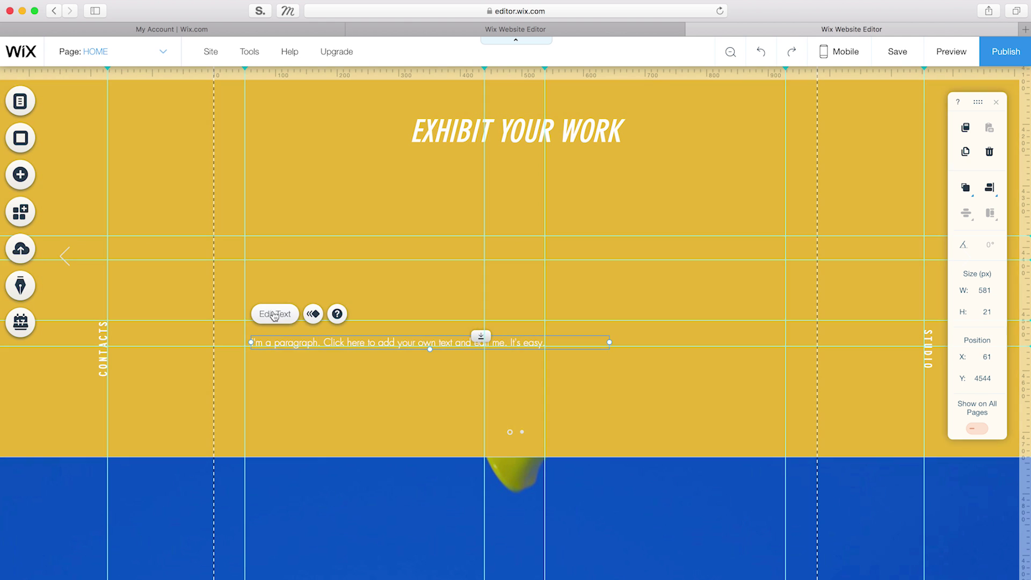
pyautogui.click(274, 314)
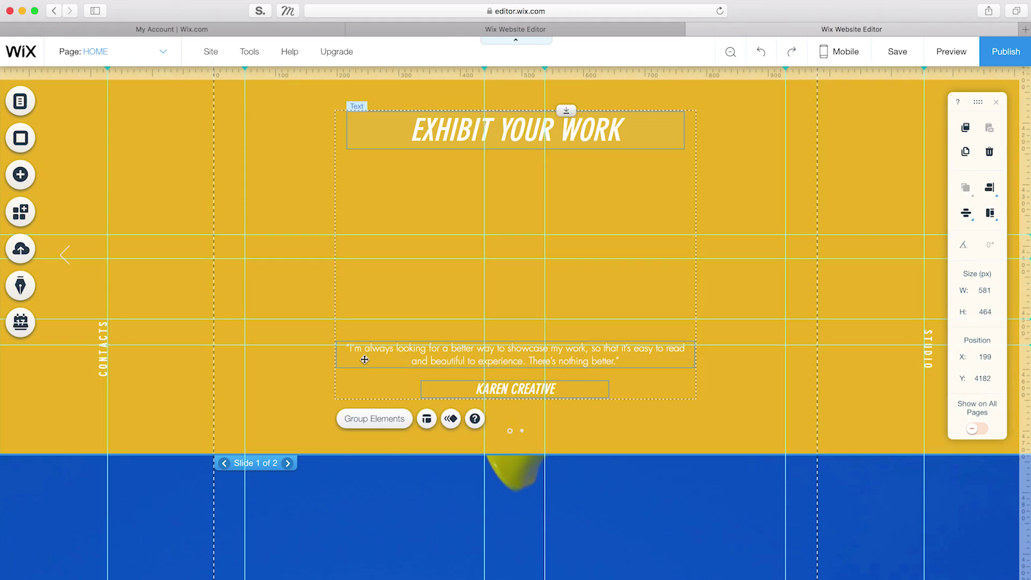
pyautogui.rightClick(756, 213)
pyautogui.moveTo(842, 432)
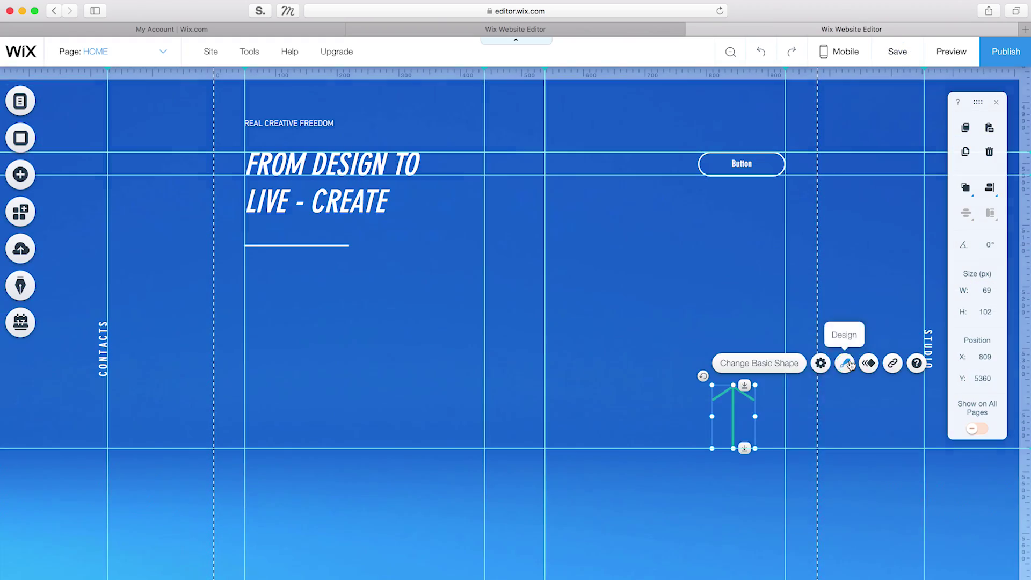
# Move the upward arrow shape toward the lower edge of the blue strip, beside the outer column guide
pyautogui.moveTo(744, 408); pyautogui.dragTo(780, 495)
# Review the previewed page from the blue FROM DESIGN TO LIVE - CREATE strip back up to the top
pyautogui.scroll(7, 725, 369)
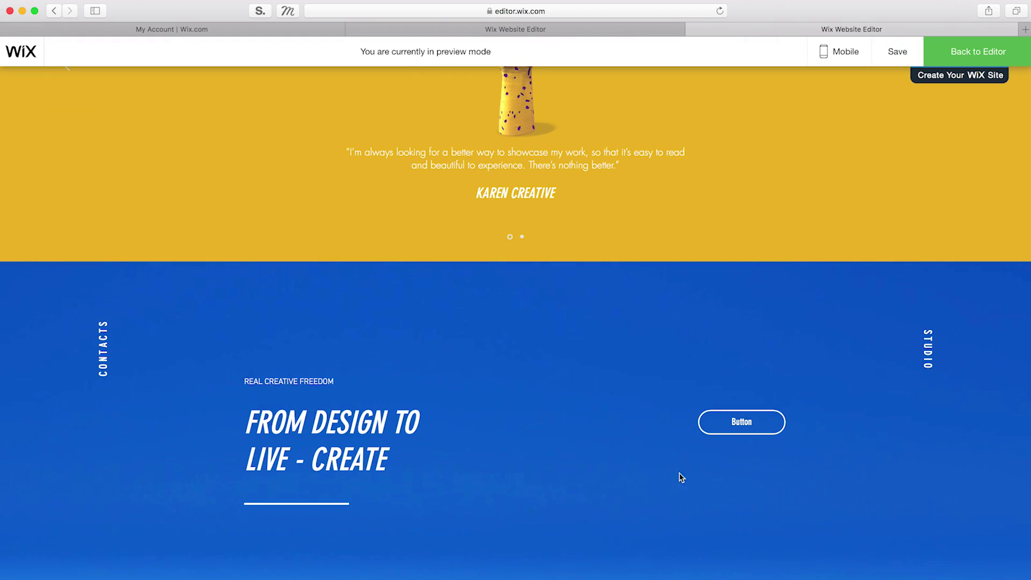
pyautogui.scroll(-7, 678, 495)
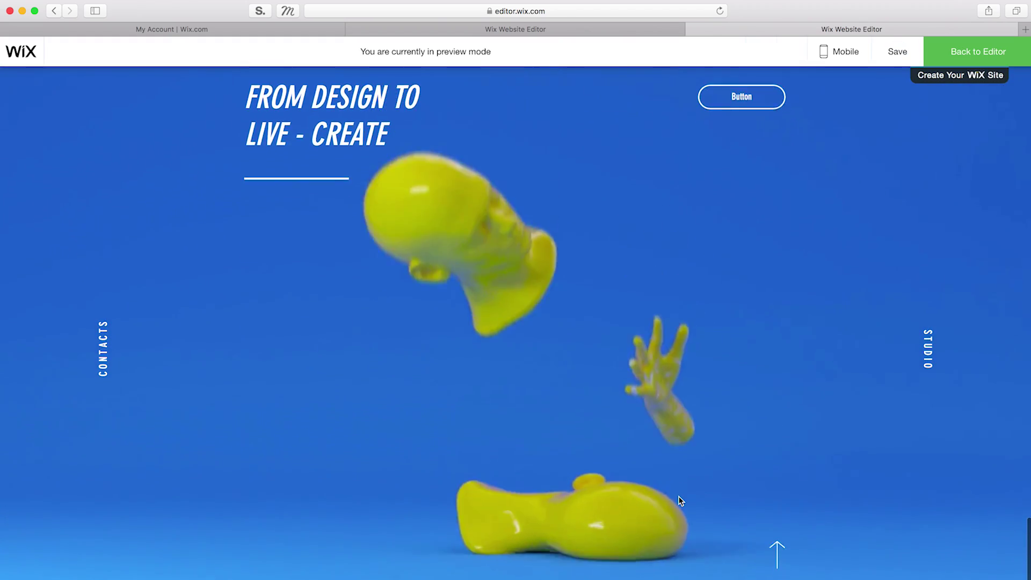
pyautogui.scroll(10, 679, 495)
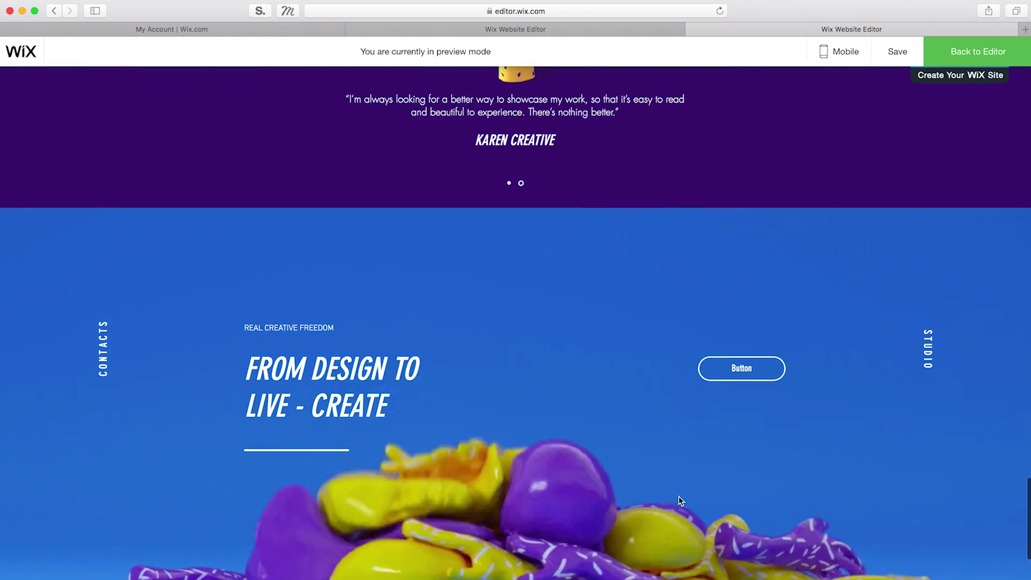
pyautogui.scroll(15, 679, 495)
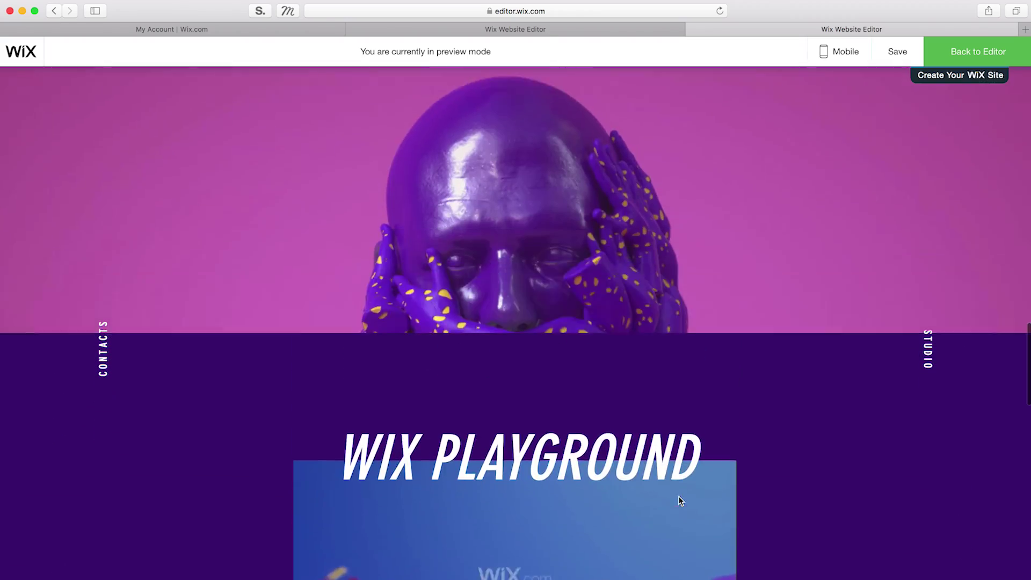
pyautogui.scroll(3, 678, 495)
pyautogui.scroll(8, 678, 495)
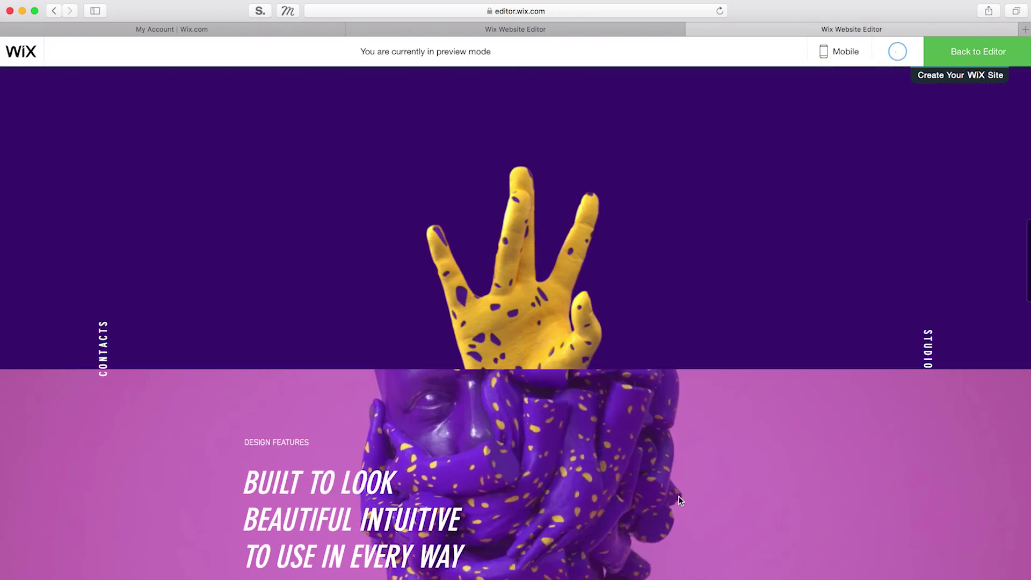
pyautogui.scroll(12, 680, 498)
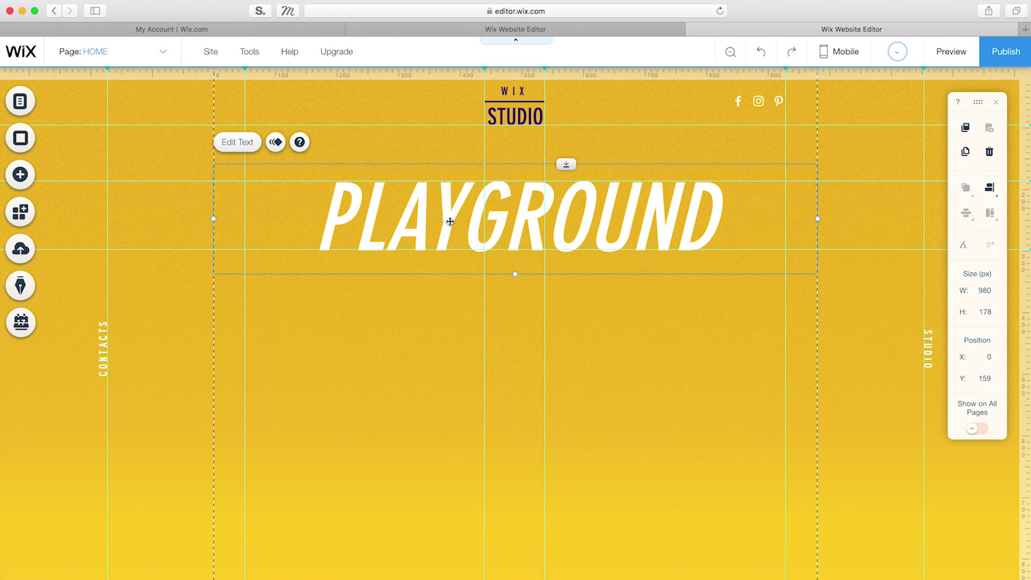
# Add a 1.2-second Slide-In animation from the top to the PLAYGROUND heading and play it
pyautogui.click(276, 143)
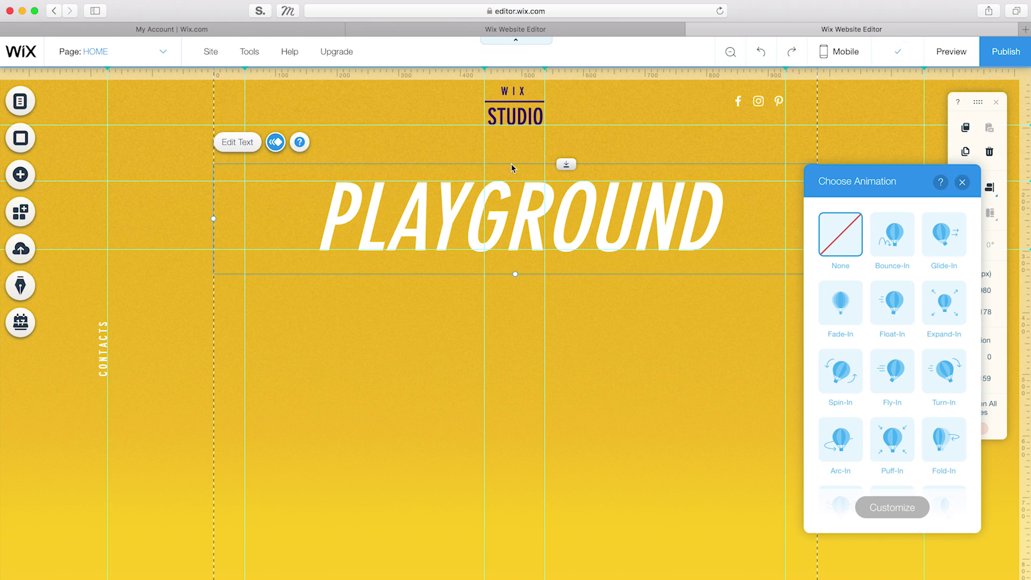
pyautogui.scroll(-2, 852, 395)
pyautogui.click(932, 443)
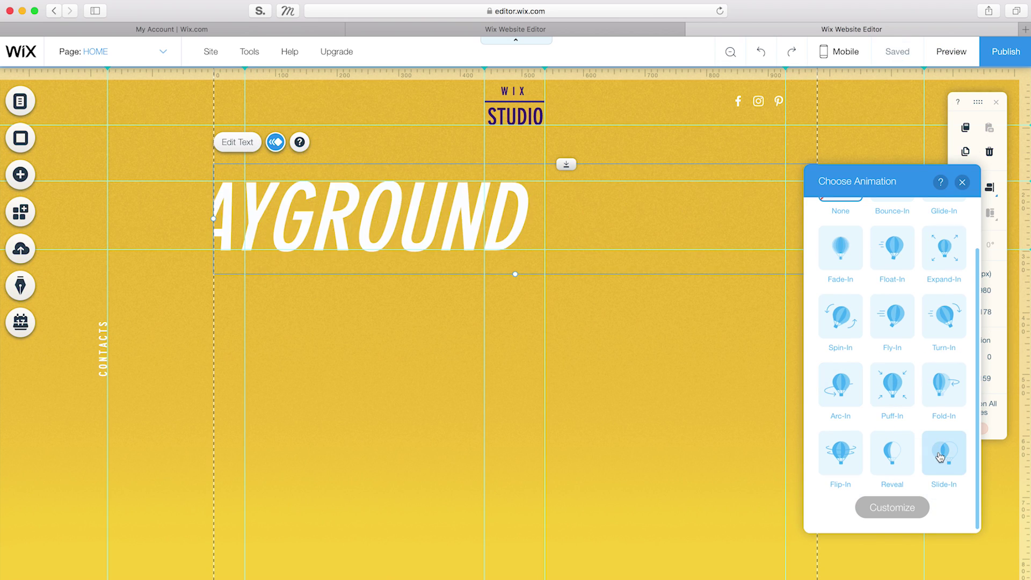
pyautogui.click(905, 510)
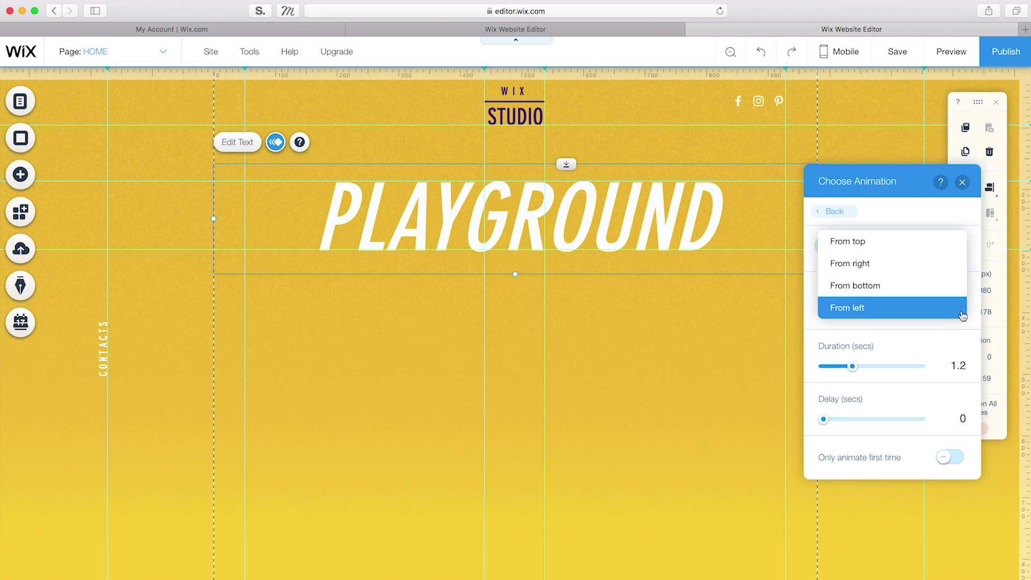
pyautogui.click(904, 251)
pyautogui.click(958, 250)
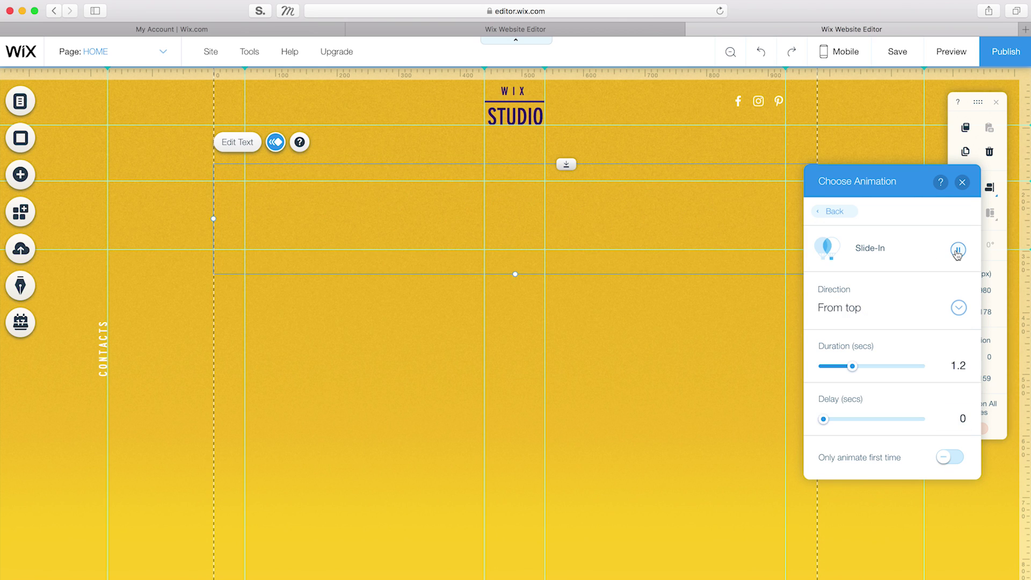
pyautogui.click(963, 183)
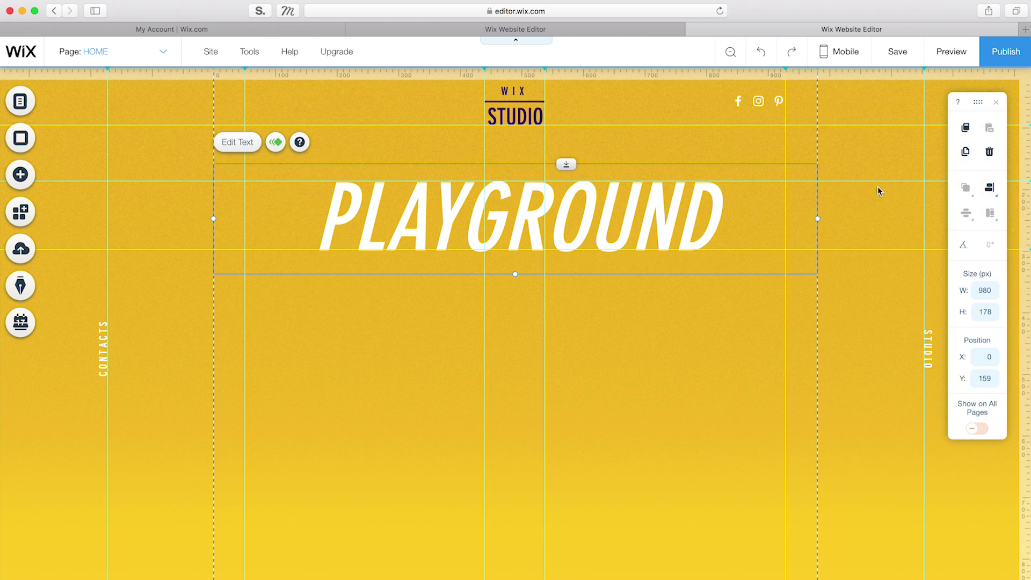
# Add a Slide-In animation to the pinned CONTACTS side button
pyautogui.click(101, 355)
pyautogui.click(240, 284)
pyautogui.click(417, 449)
pyautogui.click(471, 127)
# Add a Slide-In animation to the pinned STUDIO side button and adjust its direction
pyautogui.click(930, 343)
pyautogui.click(938, 284)
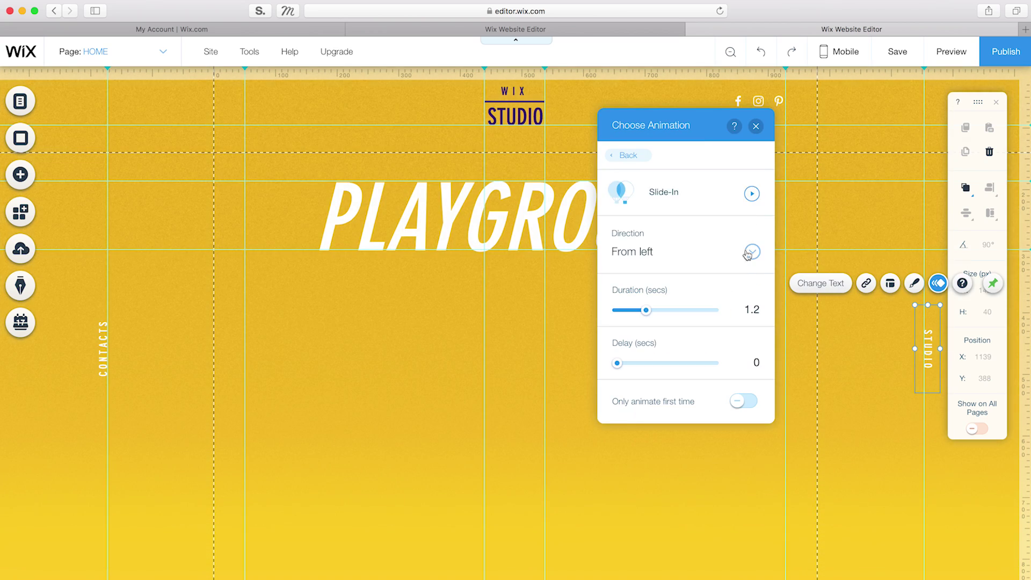
pyautogui.click(751, 252)
pyautogui.click(755, 126)
# Add a 1.2-second Slide-In animation to the PUSH THE LIMITS text and play it
pyautogui.rightClick(683, 335)
pyautogui.moveTo(769, 293)
pyautogui.click(881, 337)
pyautogui.scroll(-4, 645, 333)
pyautogui.click(484, 402)
pyautogui.click(306, 361)
pyautogui.click(905, 462)
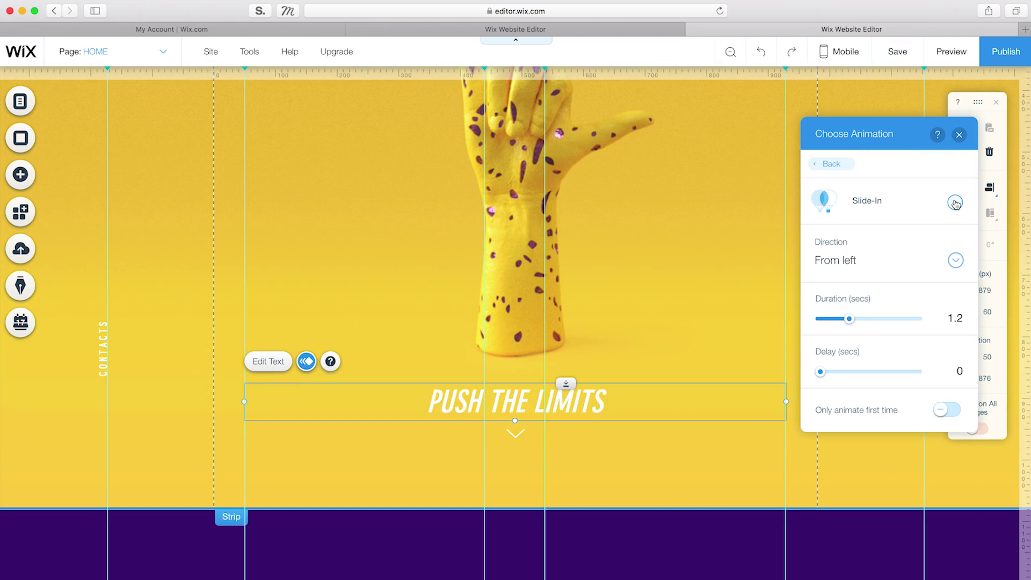
pyautogui.click(960, 135)
# Add an animation to the small down arrow beneath the PUSH THE LIMITS text
pyautogui.click(516, 437)
pyautogui.click(516, 435)
pyautogui.click(663, 407)
pyautogui.click(419, 463)
pyautogui.click(473, 134)
# Animate the DESIGNED WITH WIX heading in the purple strip and the BUILT TO LOOK heading in the pink strip
pyautogui.scroll(-5, 645, 347)
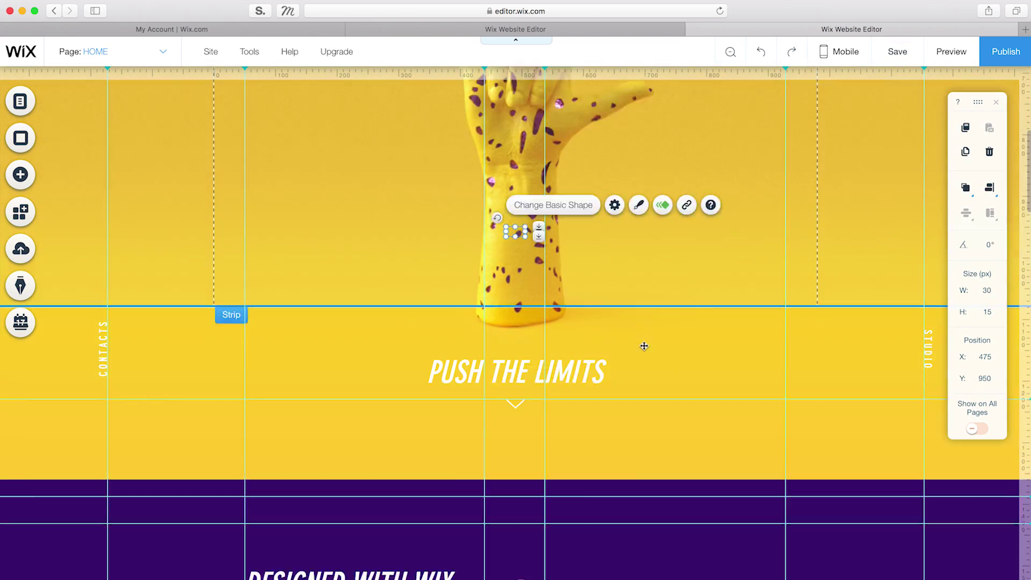
pyautogui.click(358, 325)
pyautogui.click(659, 136)
pyautogui.scroll(-8, 645, 347)
pyautogui.click(356, 321)
pyautogui.click(593, 546)
pyautogui.click(741, 387)
# Add a 1.2-second Slide-In animation from the top to the WIX PLAYGROUND heading and play it
pyautogui.scroll(-8, 644, 348)
pyautogui.click(520, 428)
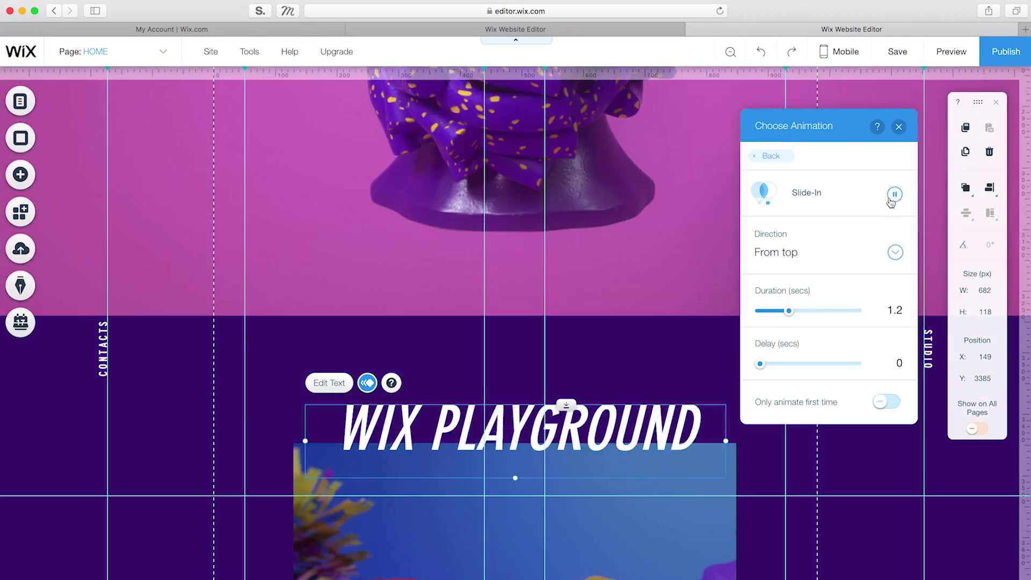
pyautogui.click(514, 485)
pyautogui.click(910, 147)
# Add an animation to the EXHIBIT YOUR WORK heading in the yellow slideshow
pyautogui.scroll(-10, 725, 330)
pyautogui.rightClick(725, 329)
pyautogui.click(518, 271)
pyautogui.click(410, 229)
# Set the Slide-In direction of the PUSH THE LIMITS text to From bottom and play the animation
pyautogui.click(853, 262)
pyautogui.click(960, 204)
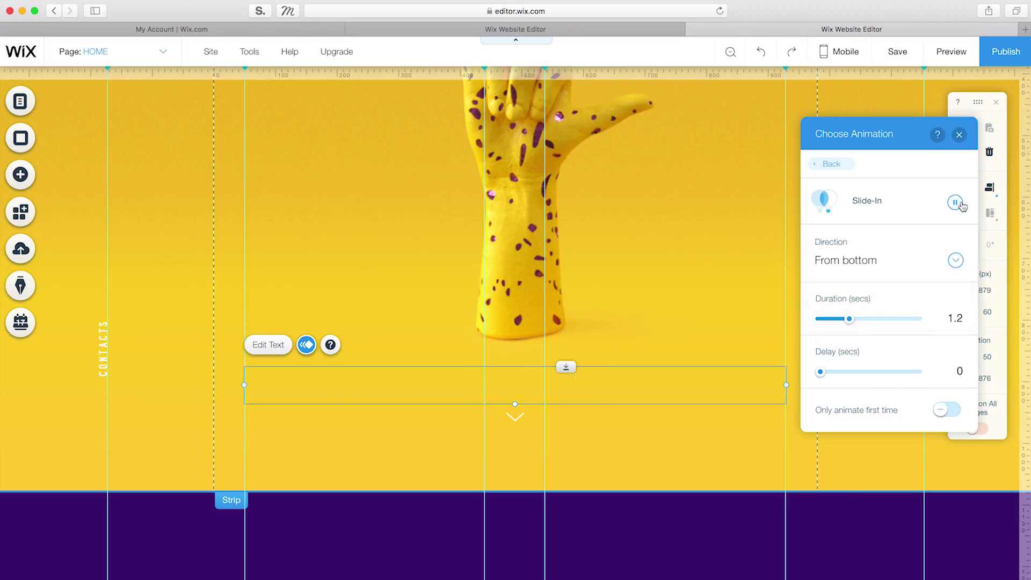
pyautogui.click(584, 526)
# Check the animation settings of the WIX PLAYGROUND heading
pyautogui.scroll(-10, 585, 526)
pyautogui.click(520, 471)
pyautogui.click(369, 417)
pyautogui.click(899, 162)
# Add an animation to the outlined button in the blue strip
pyautogui.scroll(-10, 690, 433)
pyautogui.rightClick(691, 432)
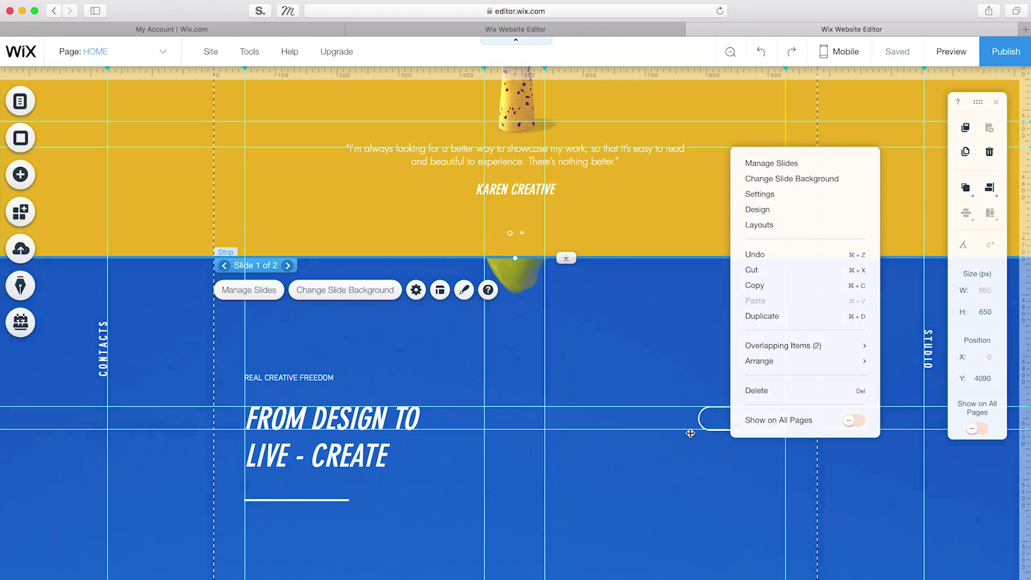
pyautogui.click(742, 419)
pyautogui.click(848, 384)
# Add an animation to the upward arrow near the lower edge of the blue strip
pyautogui.scroll(-10, 711, 386)
pyautogui.click(778, 539)
pyautogui.click(928, 502)
pyautogui.click(700, 310)
# Add the white logo texts "WIX" and "STUDIO", one above the other, to the purple footer
pyautogui.scroll(-5, 644, 348)
pyautogui.click(553, 403)
pyautogui.doubleClick(519, 447)
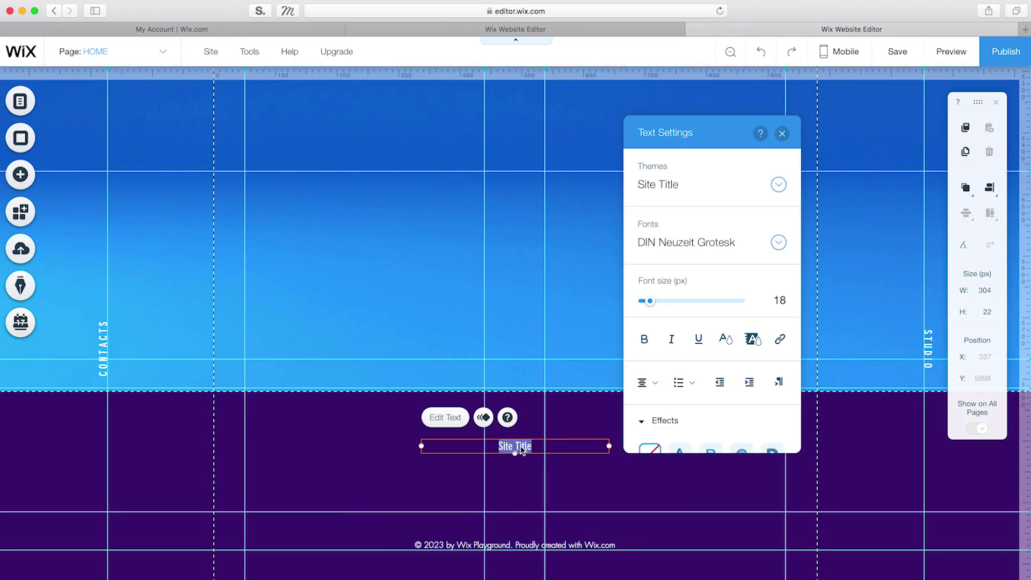
pyautogui.write('WIX')
pyautogui.click(513, 468)
pyautogui.write('STUDIO')
# Place a 97 px wide white line between WIX and STUDIO in the footer at X 440, Y 5926
pyautogui.click(21, 175)
pyautogui.click(75, 183)
pyautogui.click(167, 154)
# Add a social bar to the footer below the logo at X 338, Y 6001
pyautogui.click(21, 175)
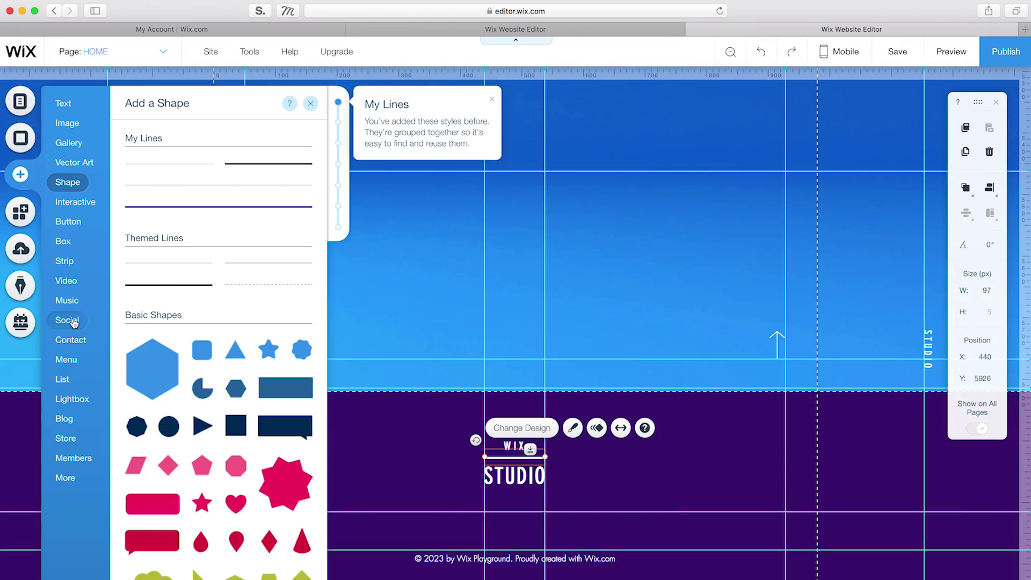
pyautogui.click(71, 323)
pyautogui.click(220, 380)
pyautogui.moveTo(510, 350); pyautogui.dragTo(537, 520)
# Remove the Google+, YouTube and Twitter icons from the footer social bar and move Instagram ahead of Pinterest
pyautogui.click(459, 460)
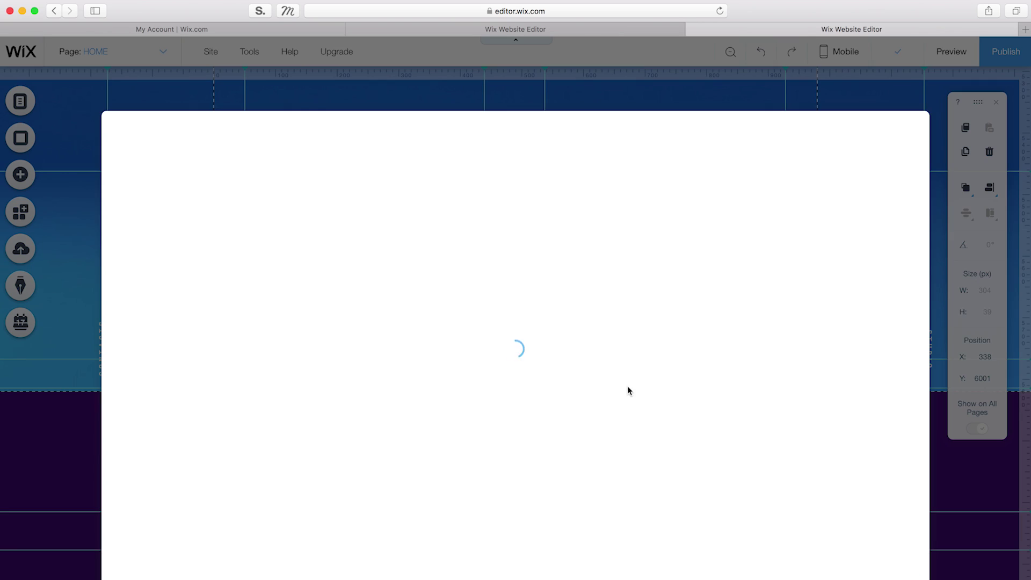
pyautogui.click(431, 260)
pyautogui.click(346, 260)
pyautogui.click(261, 260)
pyautogui.moveTo(320, 231); pyautogui.dragTo(235, 231)
# Replace the footer bar's Facebook icon with the free white Facebook icon
pyautogui.click(841, 222)
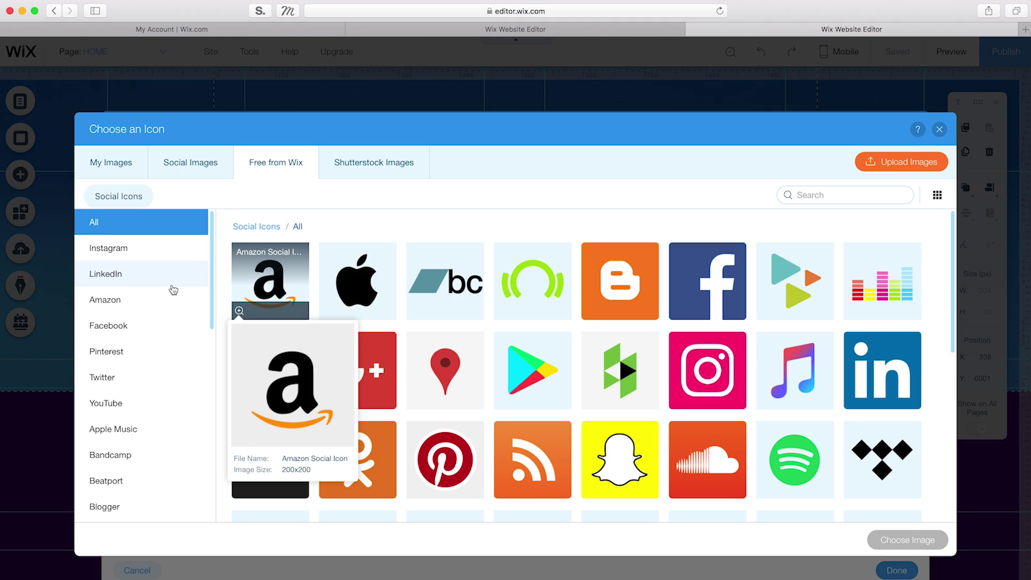
pyautogui.click(108, 325)
pyautogui.click(795, 282)
pyautogui.click(908, 540)
# Replace the footer bar's Instagram and Pinterest icons with the plain white versions from the free Wix social icons and apply the changes
pyautogui.click(841, 223)
pyautogui.click(108, 248)
pyautogui.click(881, 282)
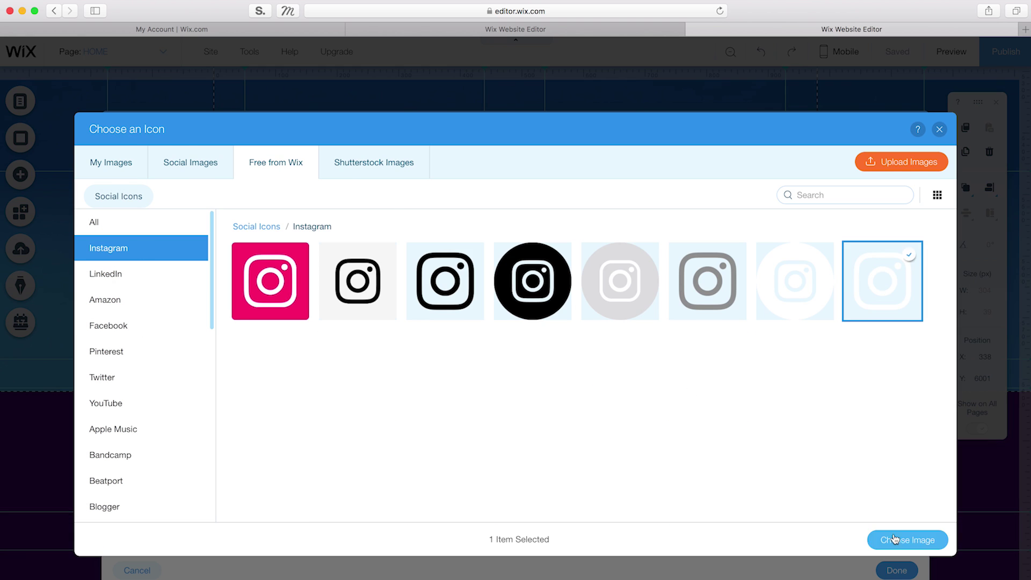
pyautogui.click(908, 540)
pyautogui.click(864, 225)
pyautogui.click(109, 350)
pyautogui.click(815, 287)
pyautogui.click(908, 540)
pyautogui.click(897, 570)
# Set the footer social bar's icon size to 23 px and spacing to 10 px, and place it below the logo at X 444, Y 6003
pyautogui.click(513, 486)
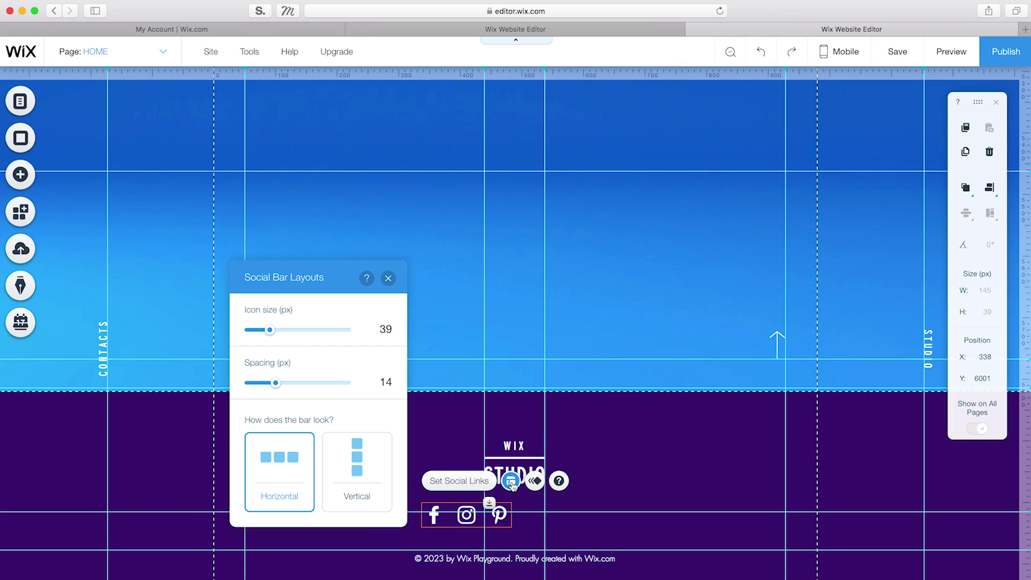
pyautogui.doubleClick(385, 382)
pyautogui.write('10')
pyautogui.click(388, 278)
pyautogui.moveTo(449, 523); pyautogui.dragTo(530, 524)
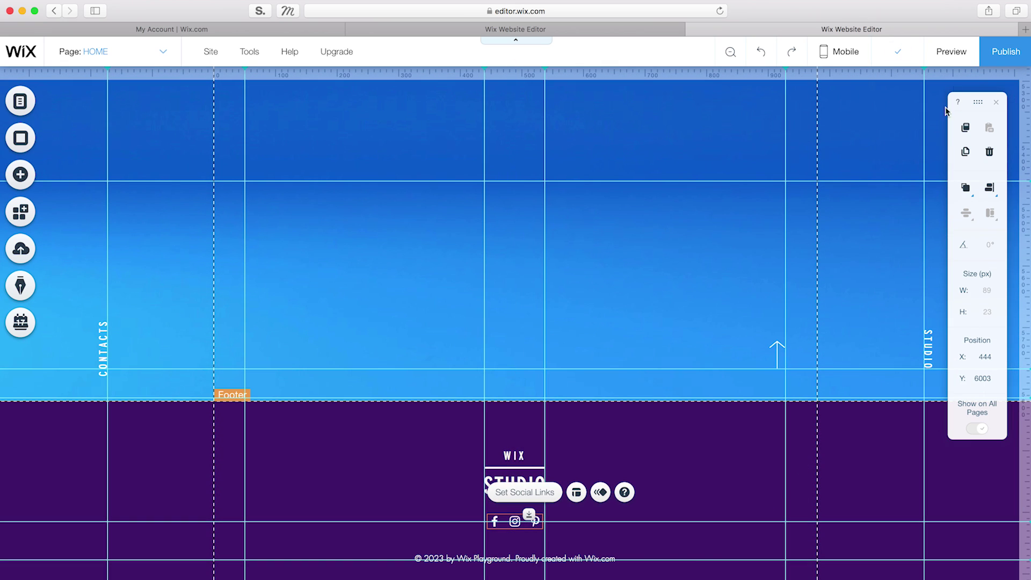
# Preview the site and review the whole homepage from the footer up to the PLAYGROUND header
pyautogui.click(950, 63)
pyautogui.scroll(15, 744, 411)
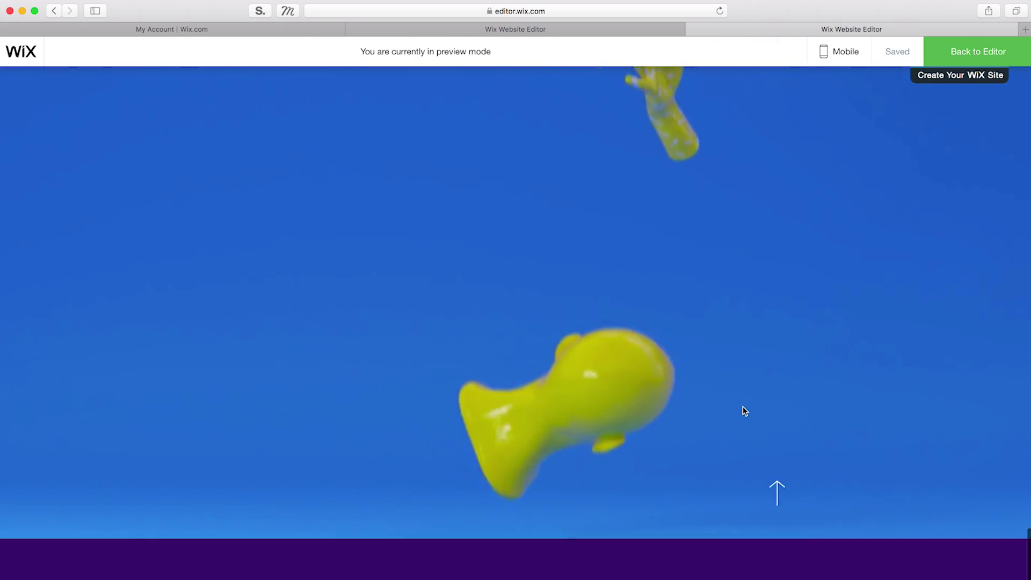
pyautogui.scroll(15, 744, 412)
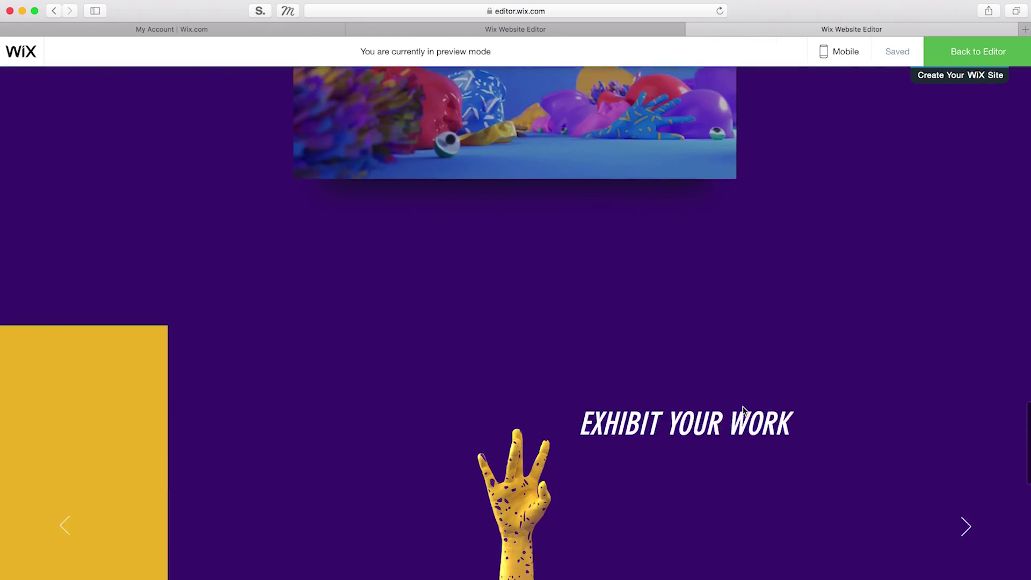
pyautogui.scroll(15, 744, 412)
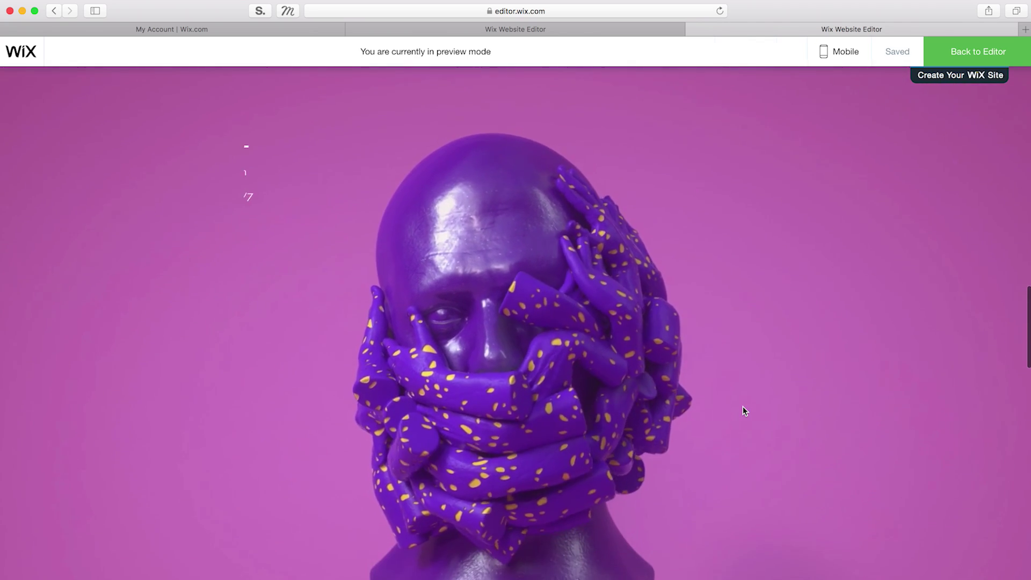
pyautogui.scroll(15, 745, 412)
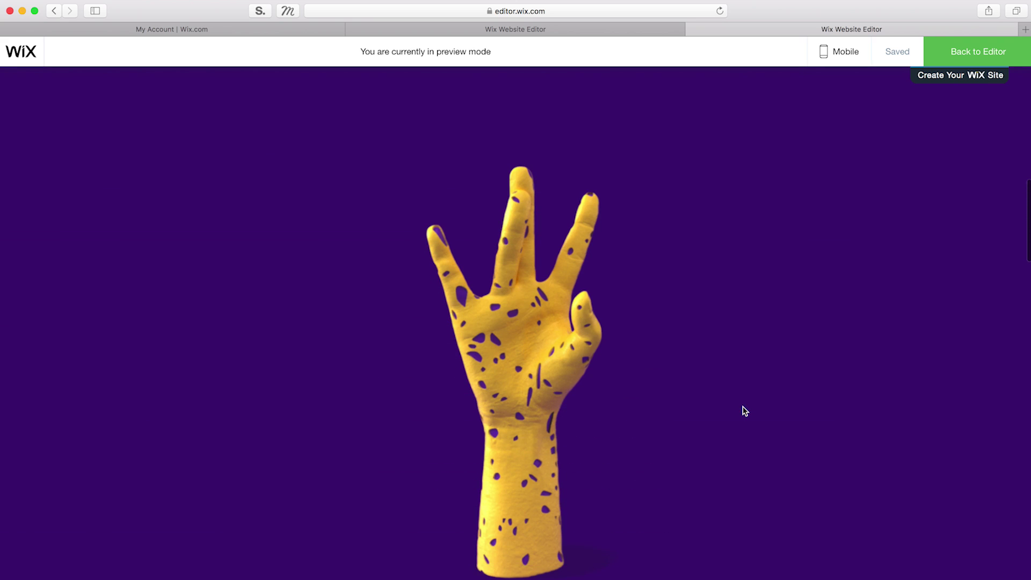
pyautogui.scroll(5, 743, 411)
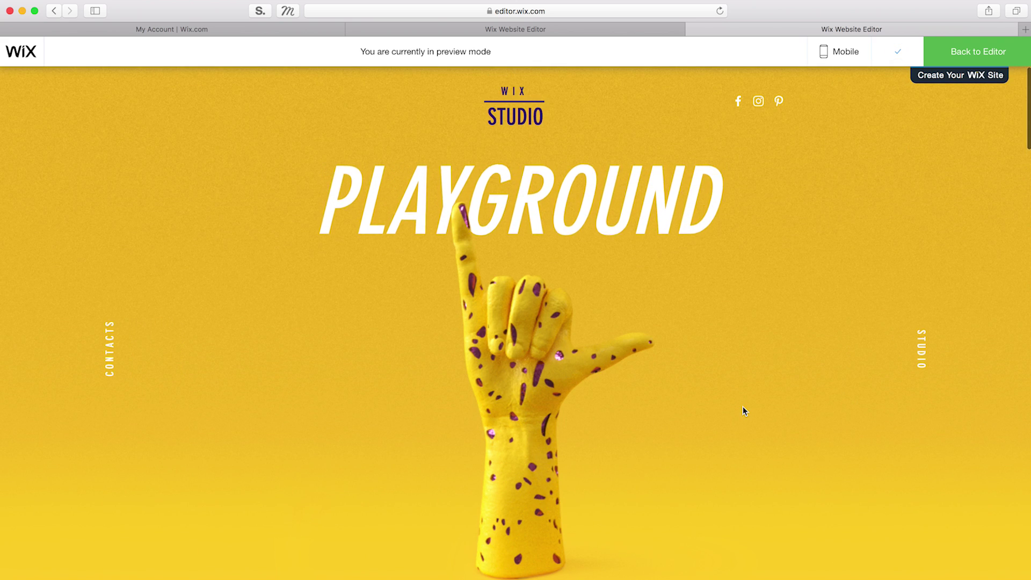